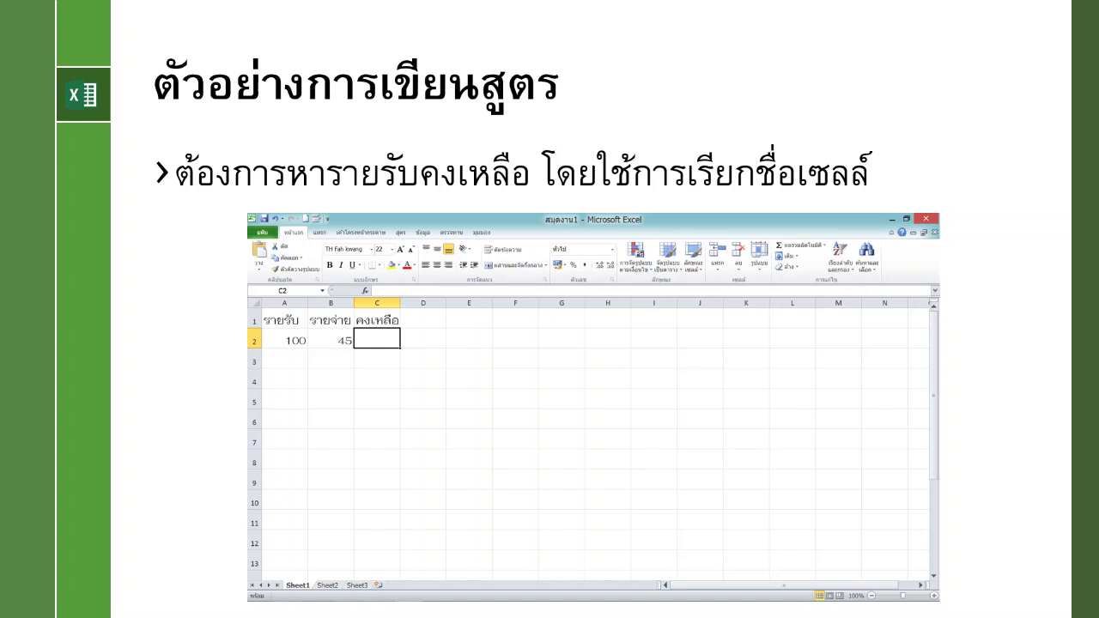
Enter the formula =A2-B2 in C2 of the example workbook to calculate the remaining balance (คงเหลือ).
text(=)
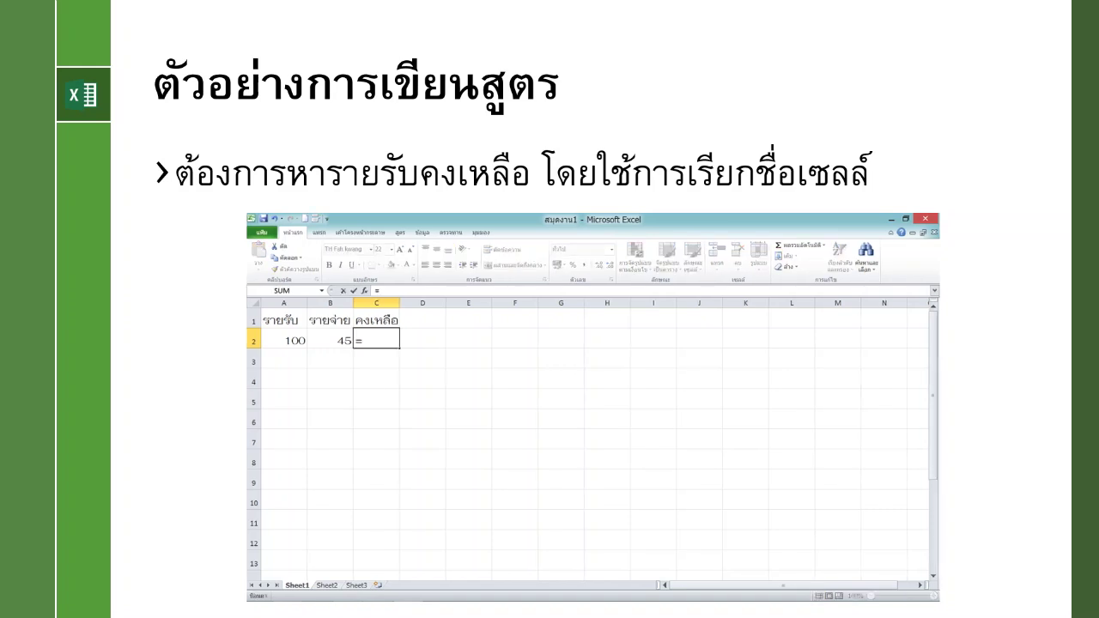
click(284, 340)
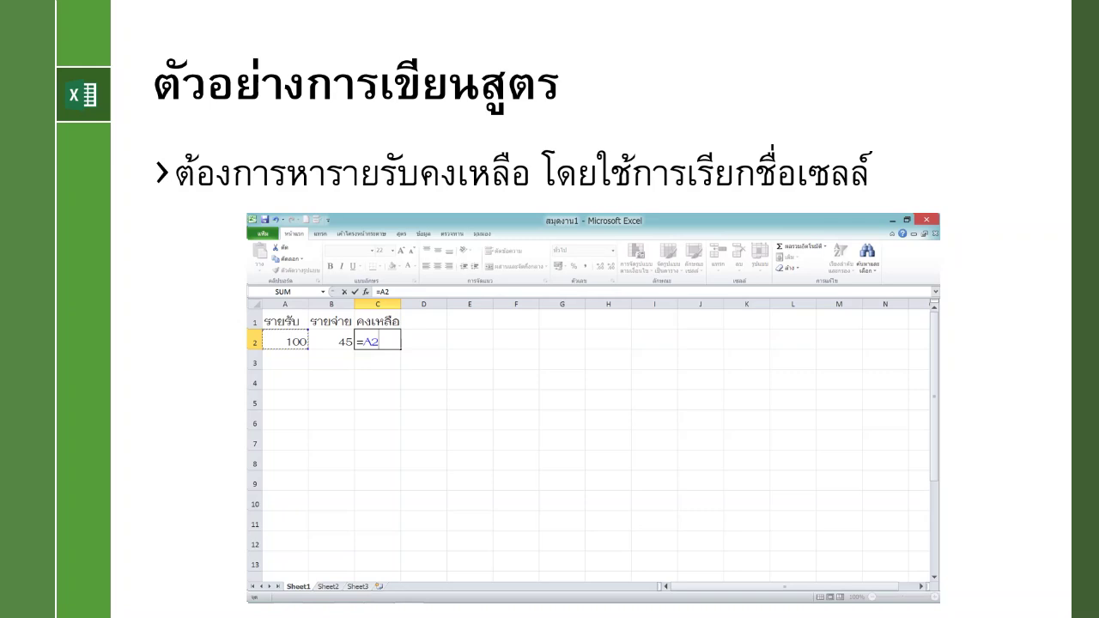
text(-)
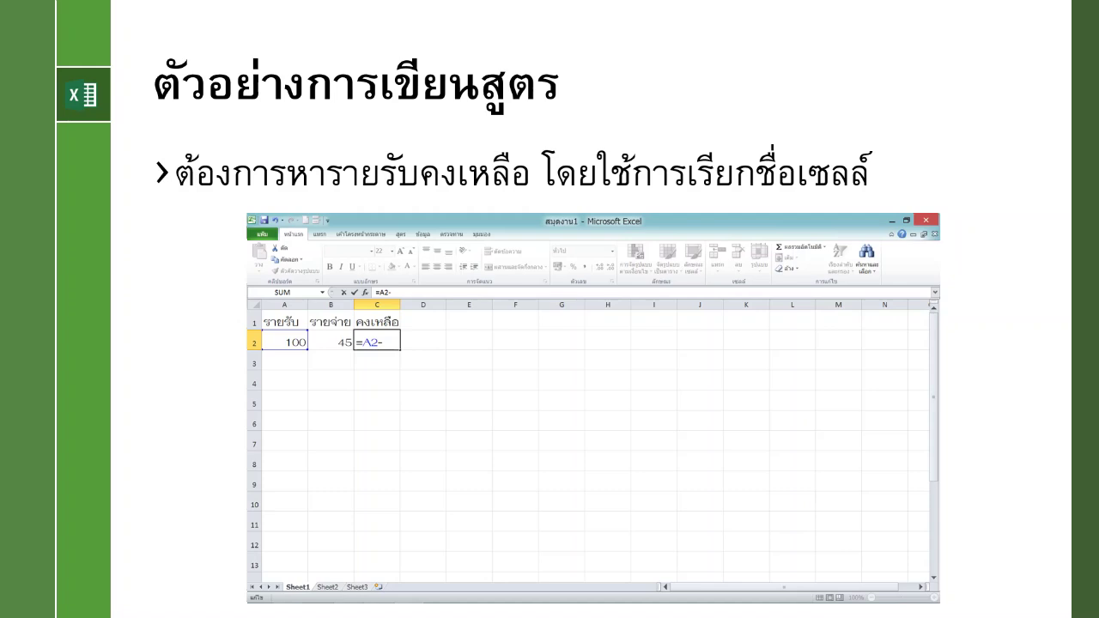
click(330, 342)
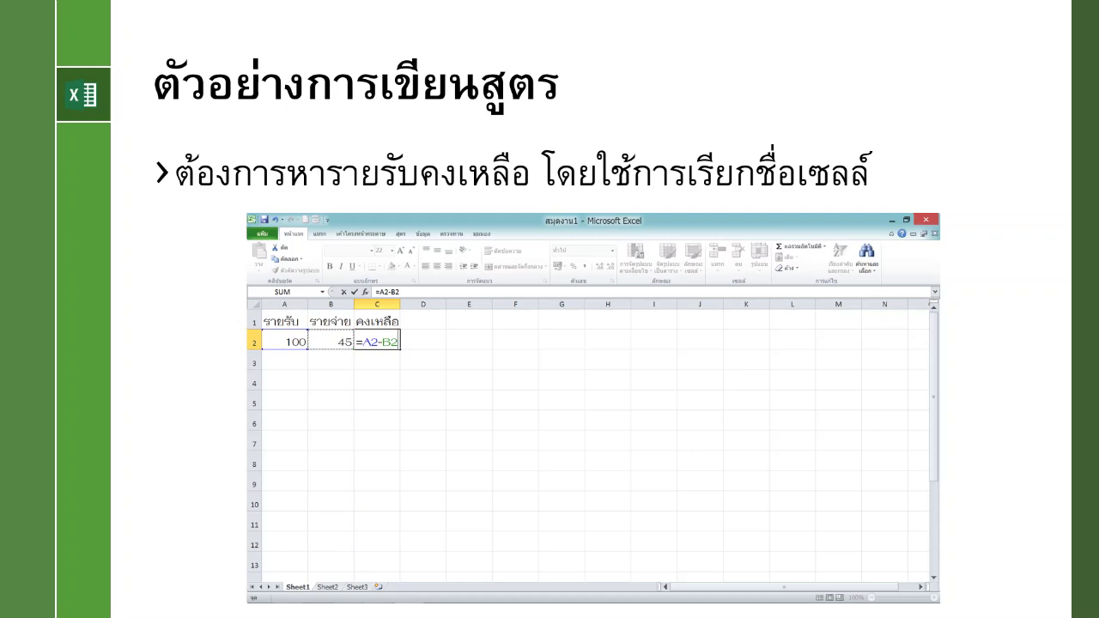
key(ctrl+Return)
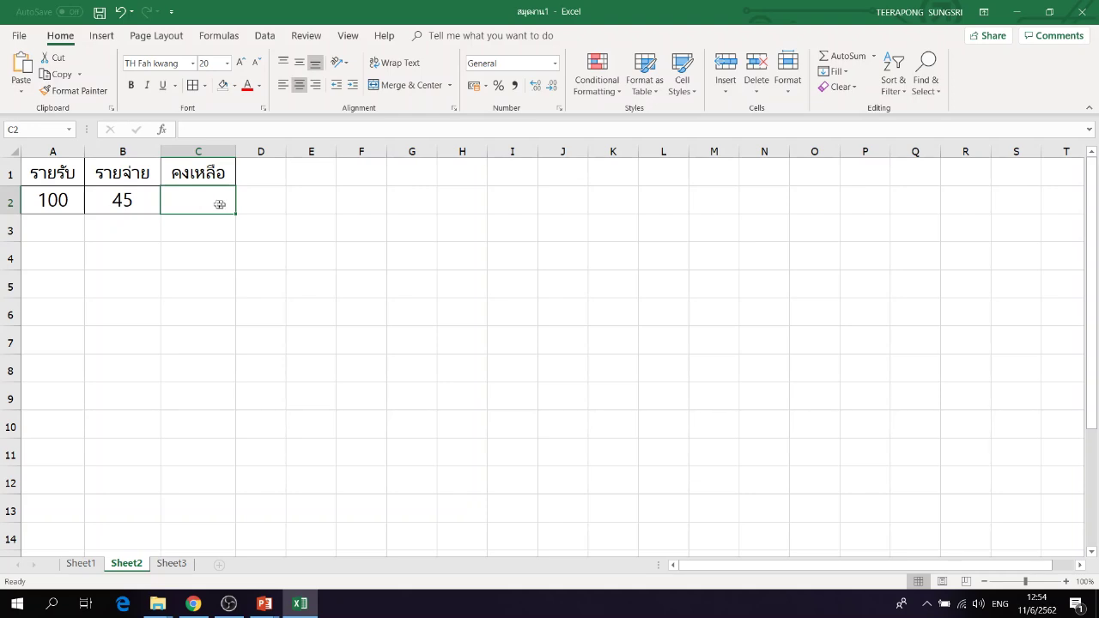
On Sheet2, calculate คงเหลือ in C2 as income minus expense with =A2-B2, and reselect the cell to check its formula.
text(=)
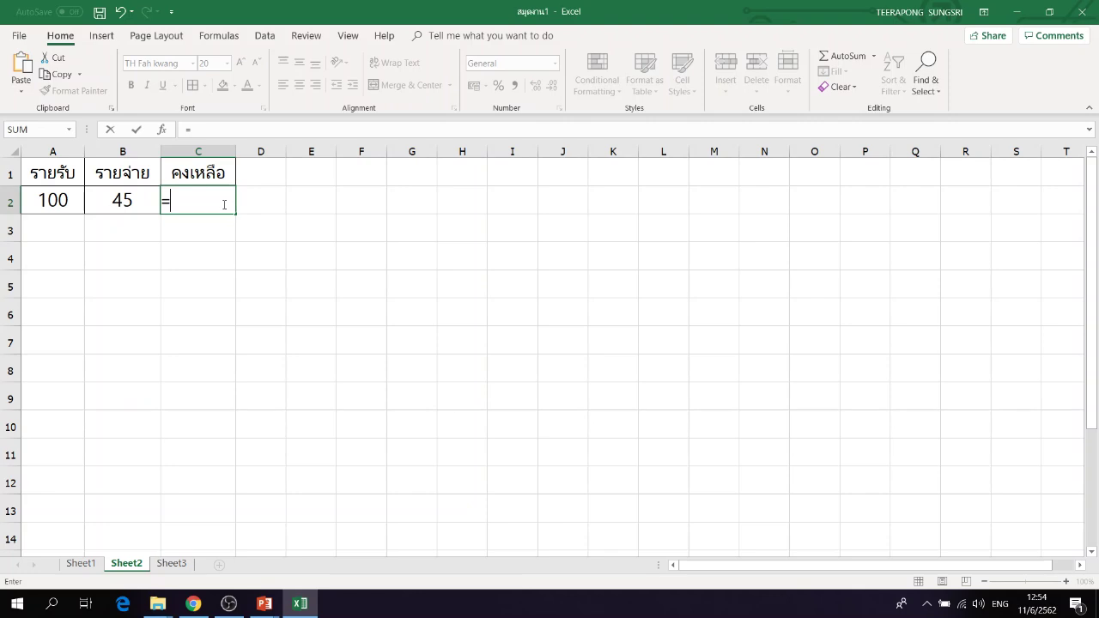
click(66, 205)
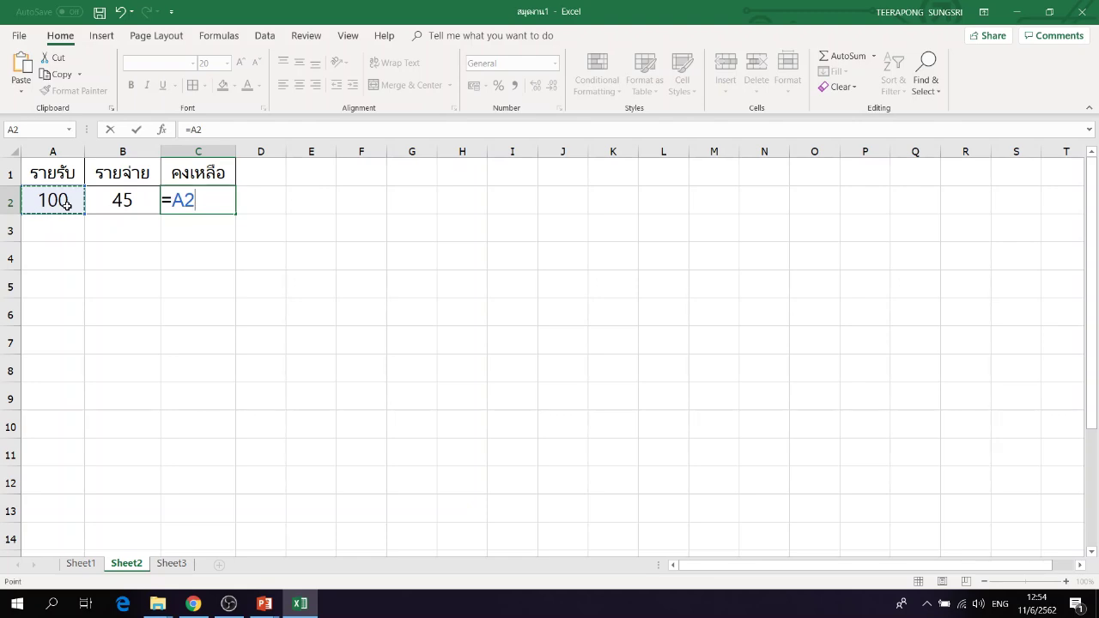
text(-)
click(134, 200)
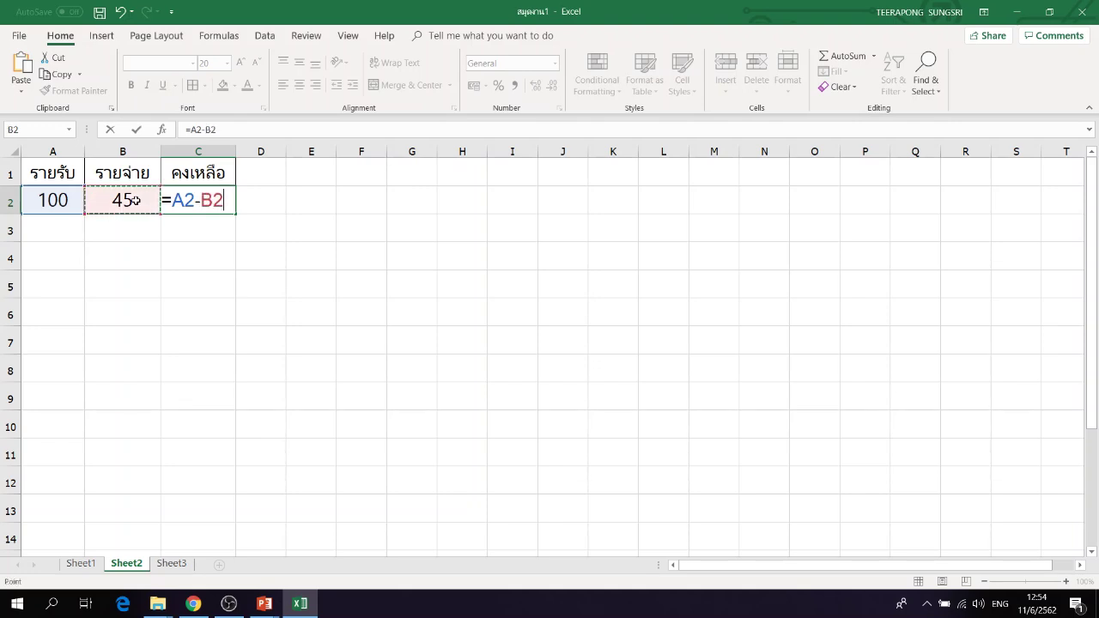
key(Return)
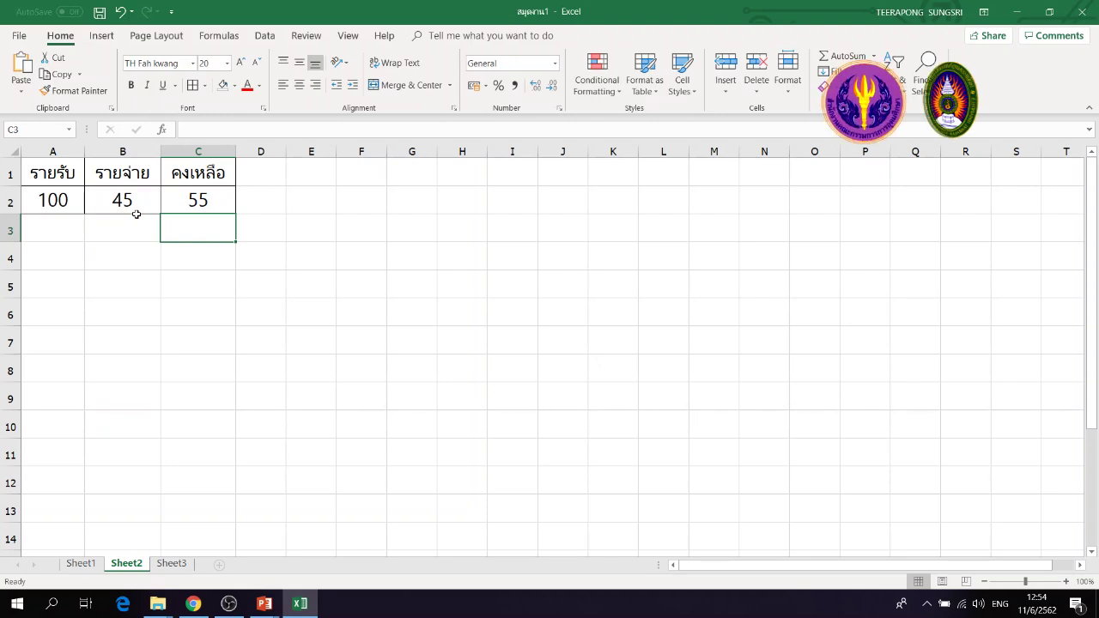
key(Up)
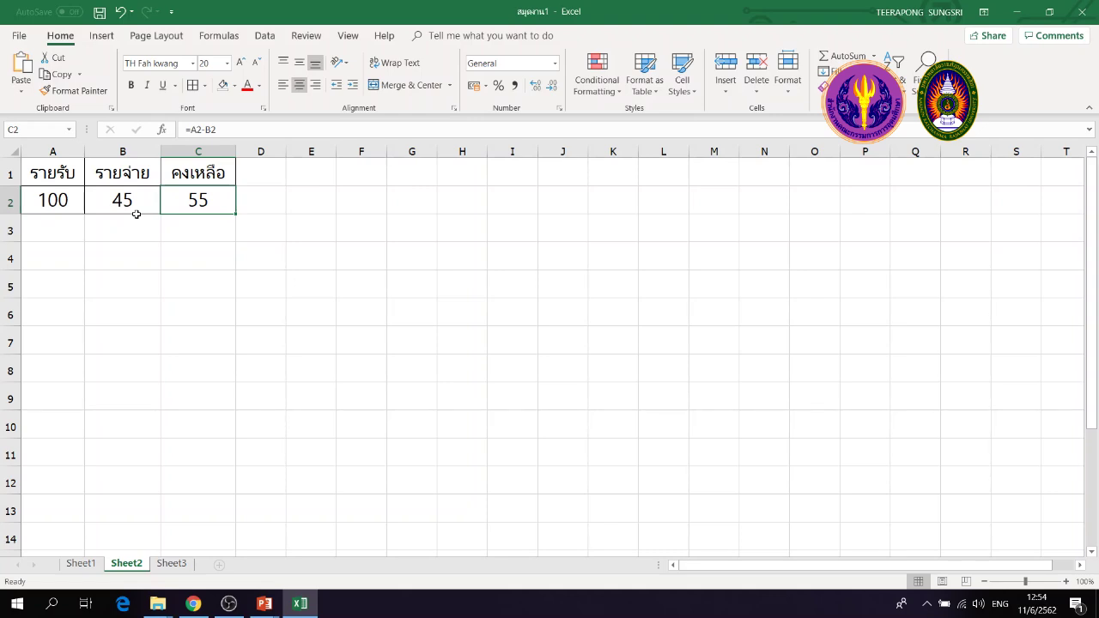
Change the expense (รายจ่าย) in B2 to 60.
click(137, 215)
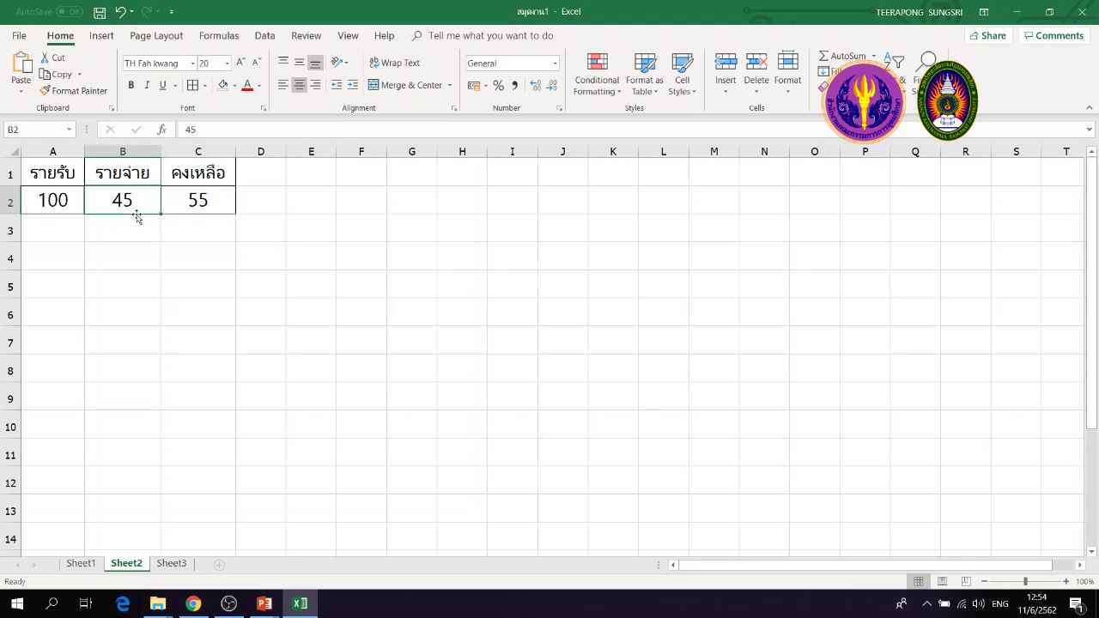
text(60)
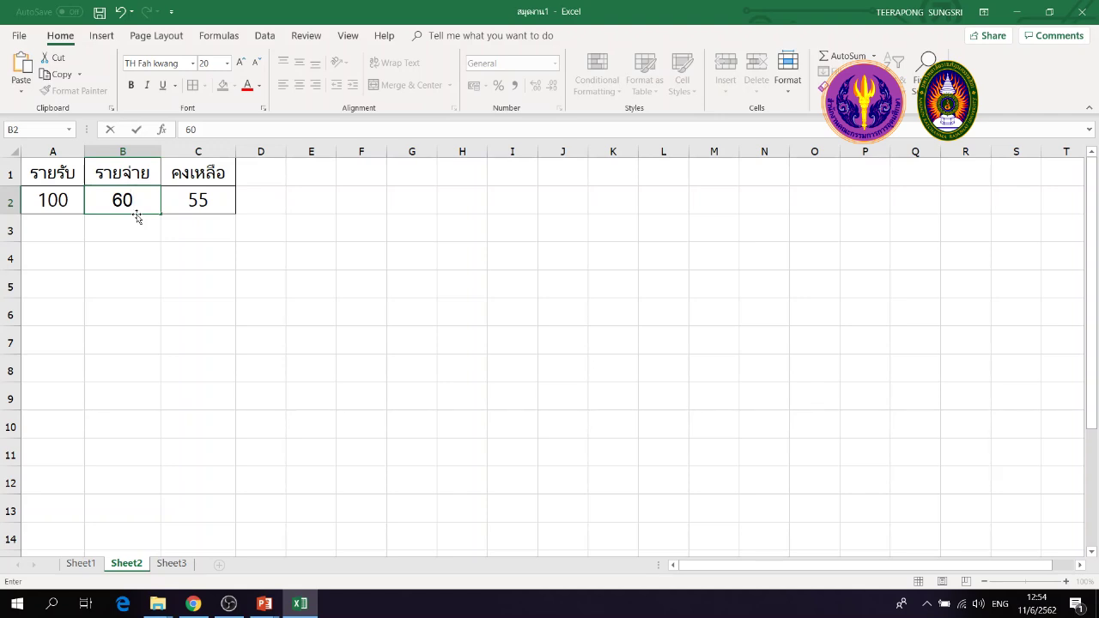
key(Return)
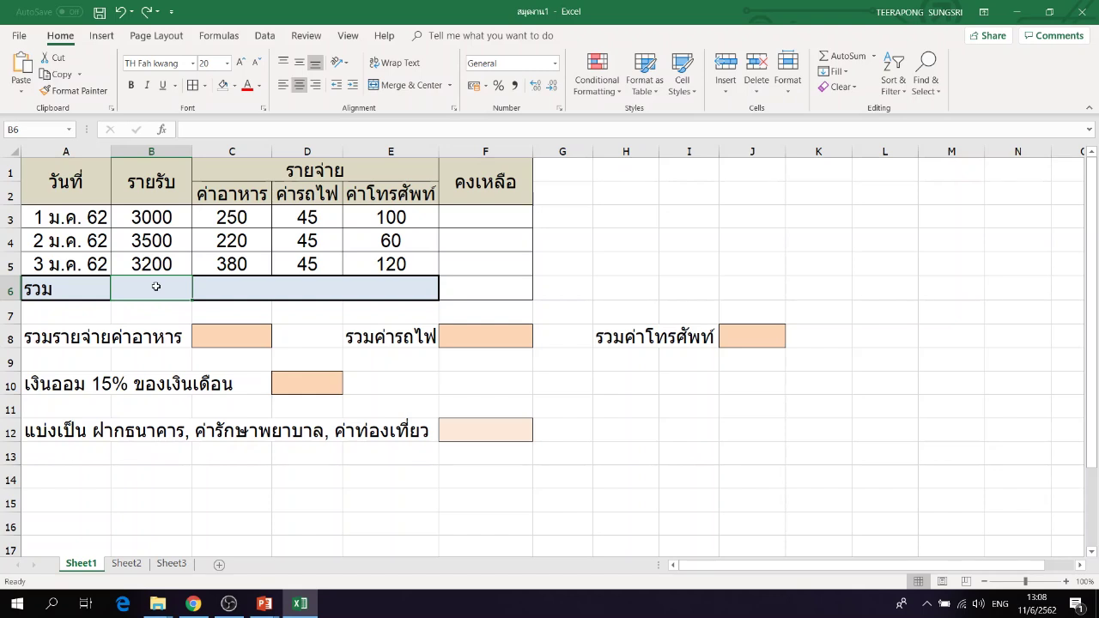
On Sheet1, total the three days' income (รายรับ) in B6 with the formula =B3+B4+B5.
text(=)
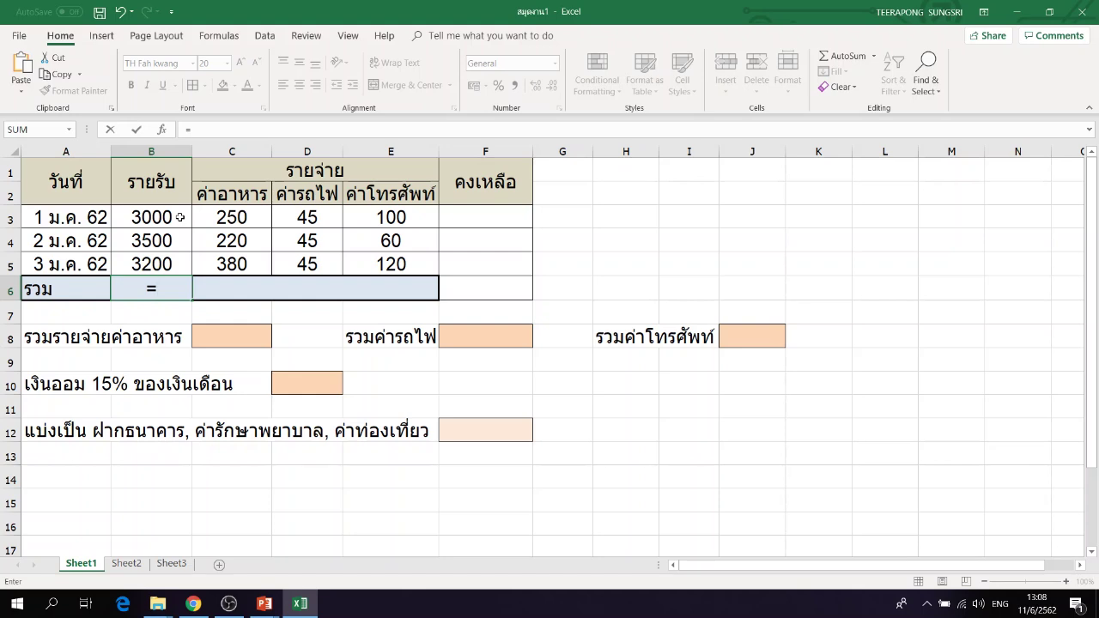
click(180, 218)
text(+)
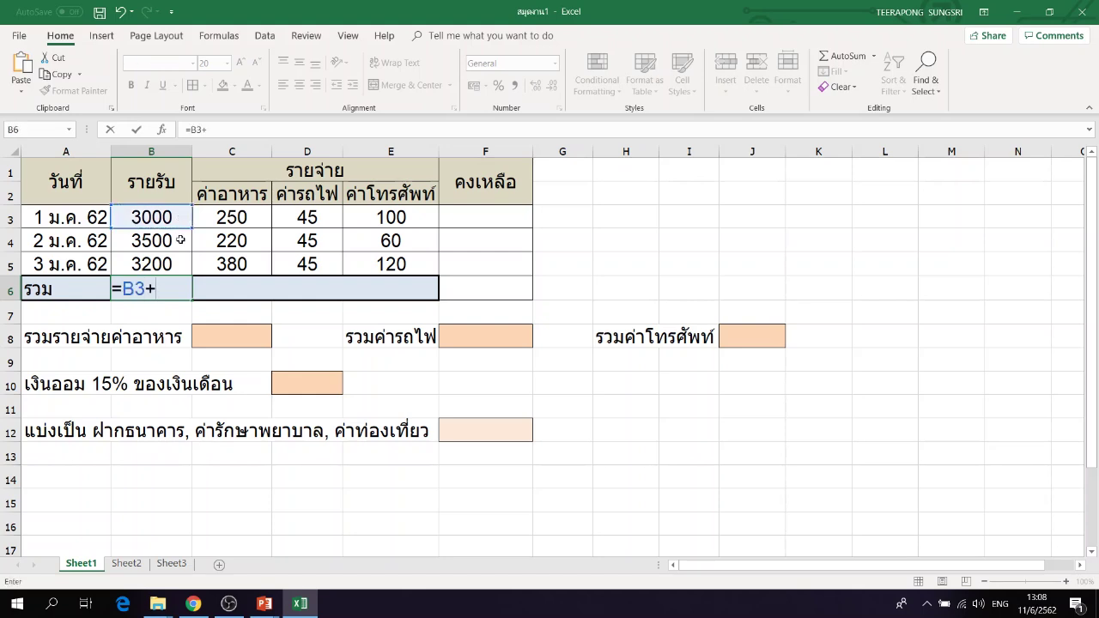
click(180, 241)
text(+)
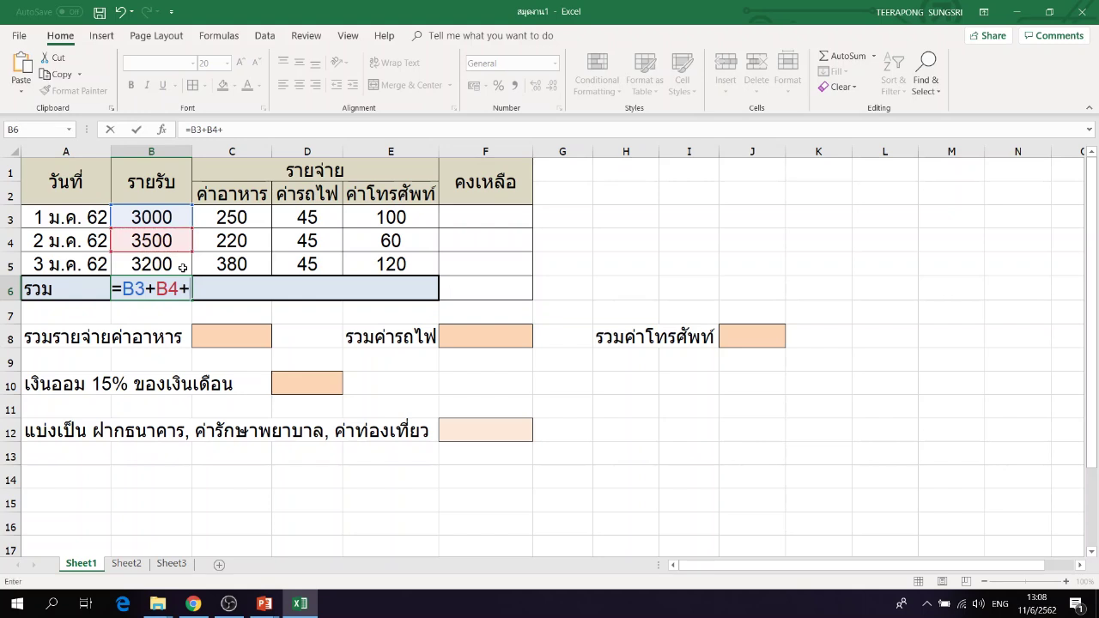
click(182, 268)
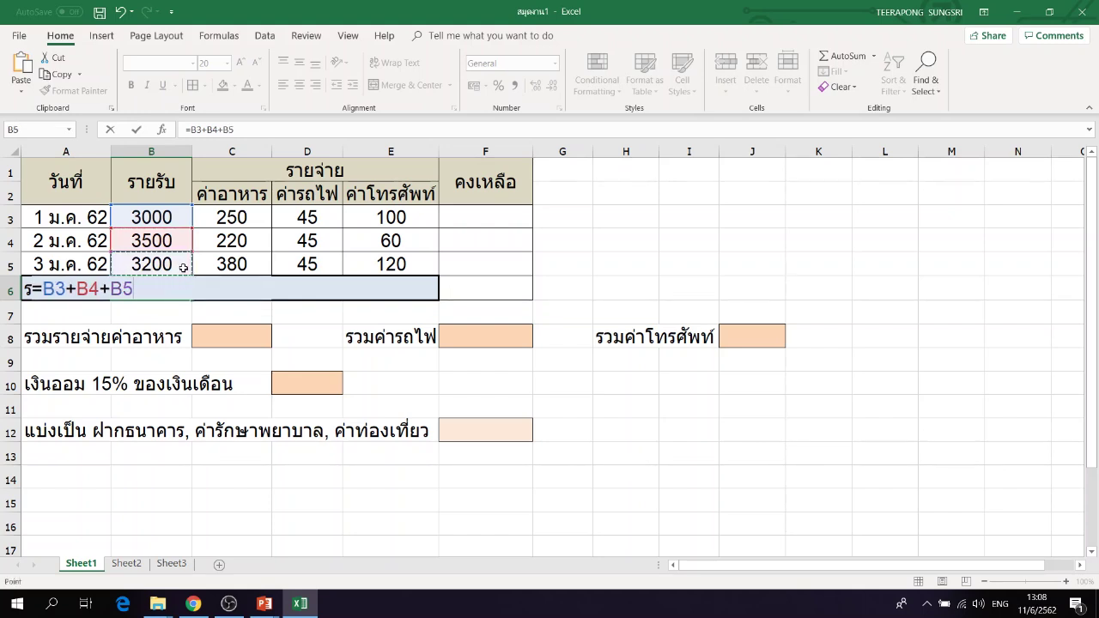
key(Return)
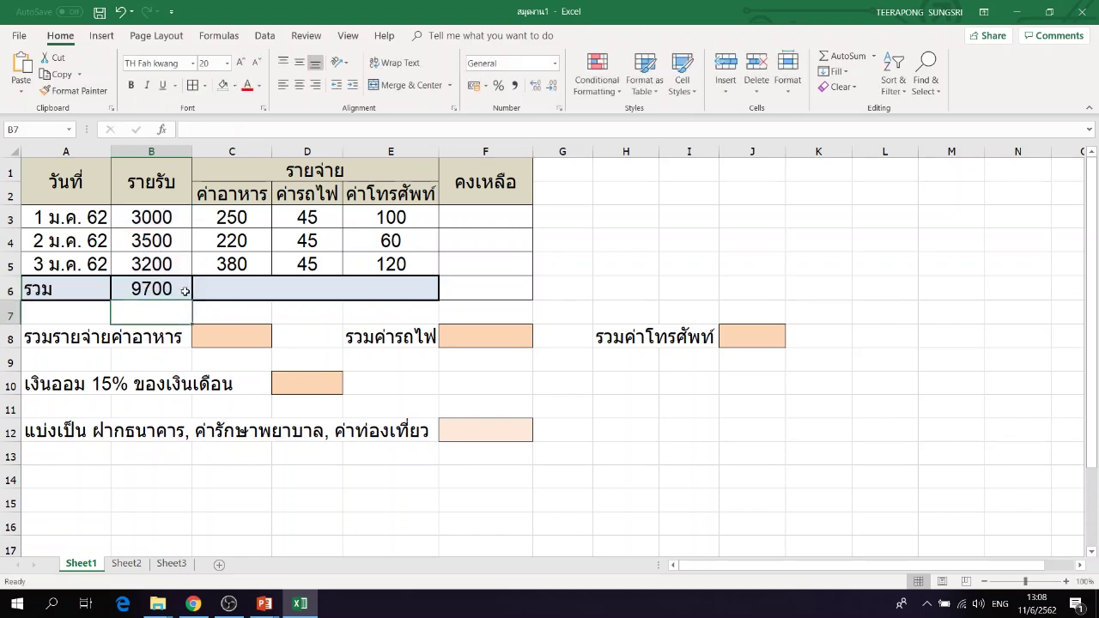
Total the food expenses (ค่าอาหาร) in C8 with the formula =C3+C4+C5.
click(237, 333)
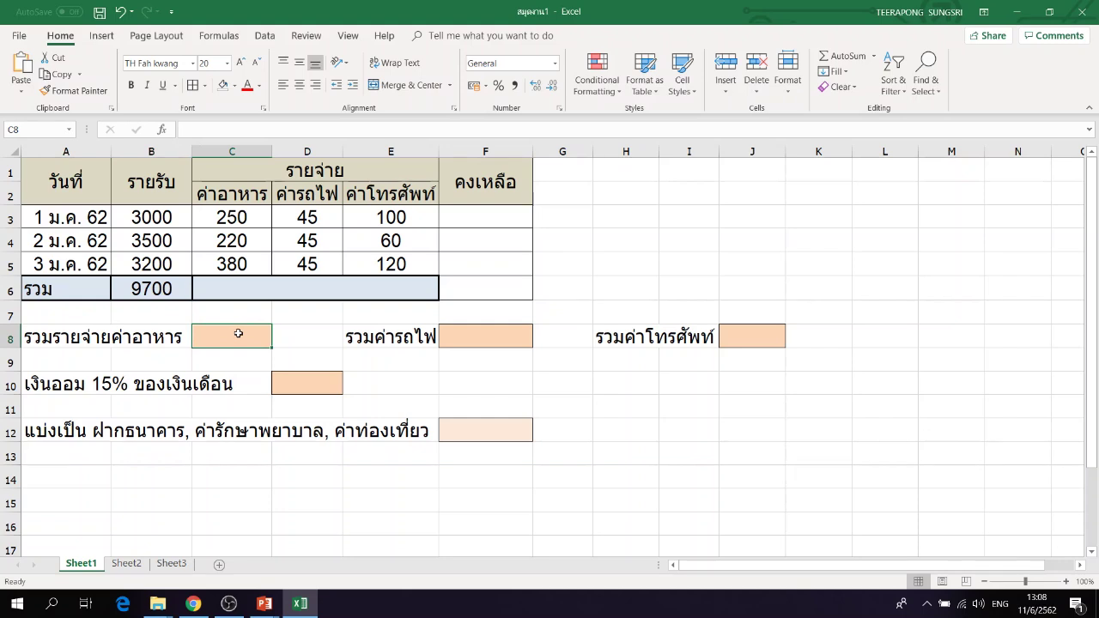
text(=)
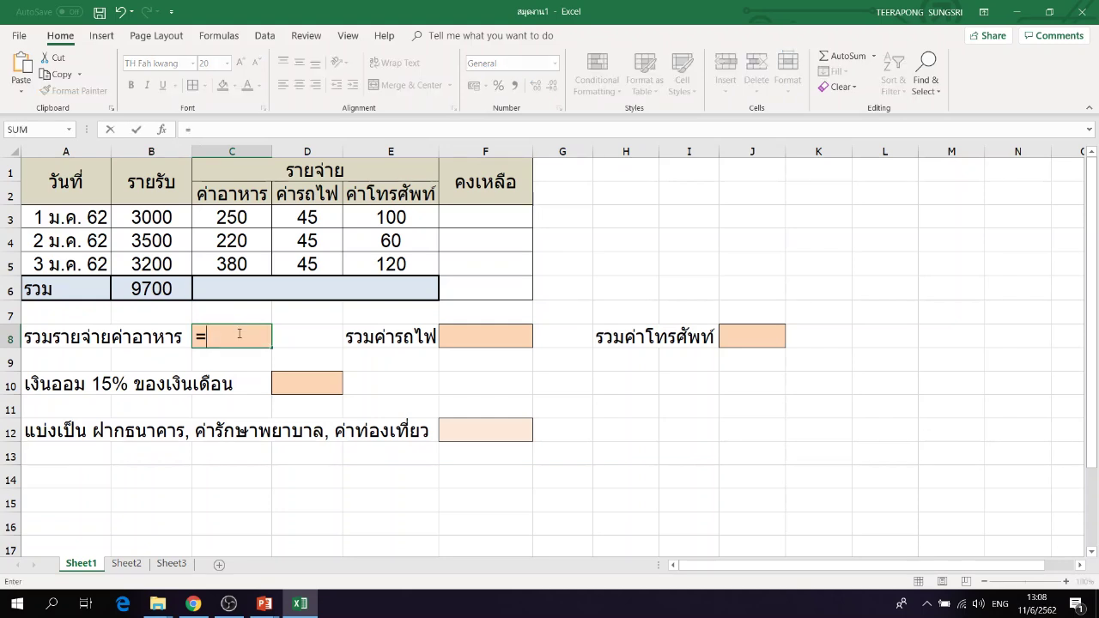
click(263, 216)
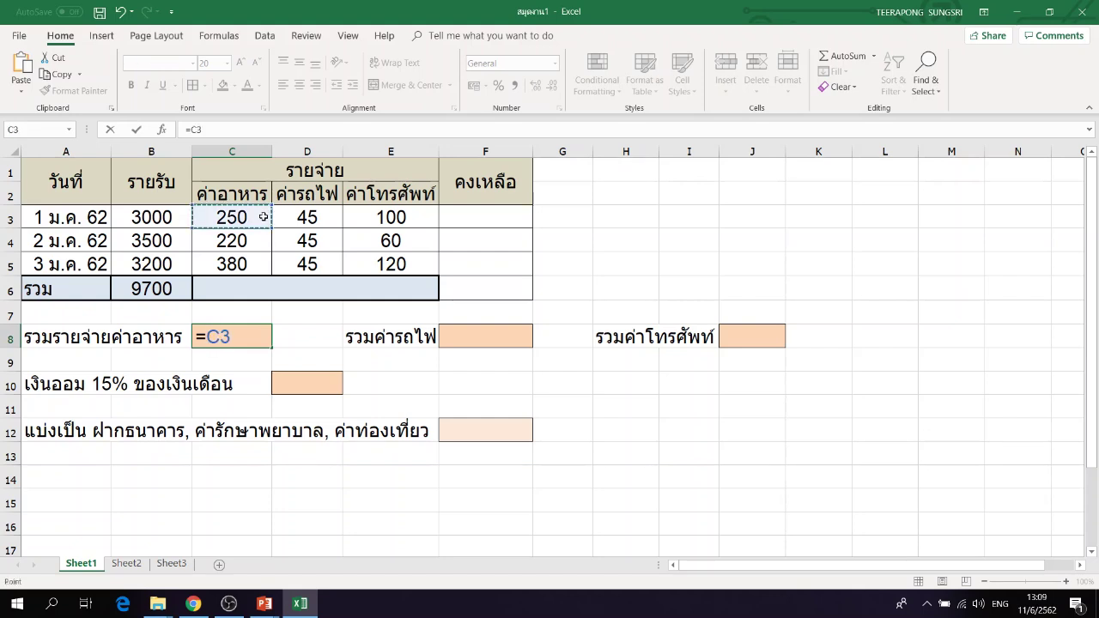
text(+)
click(262, 240)
text(+)
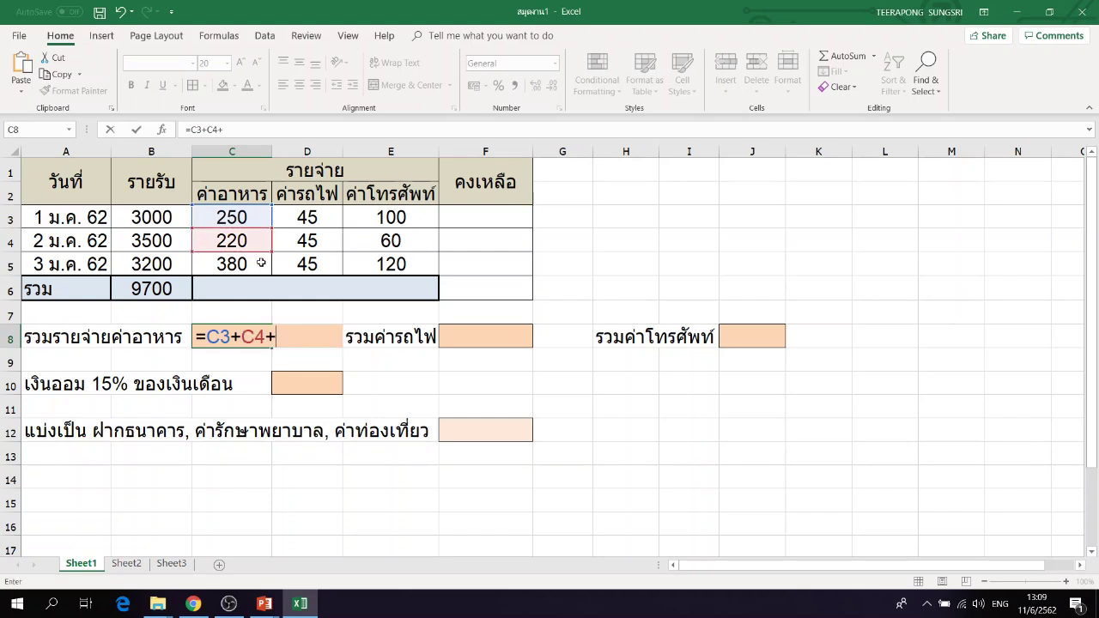
click(261, 262)
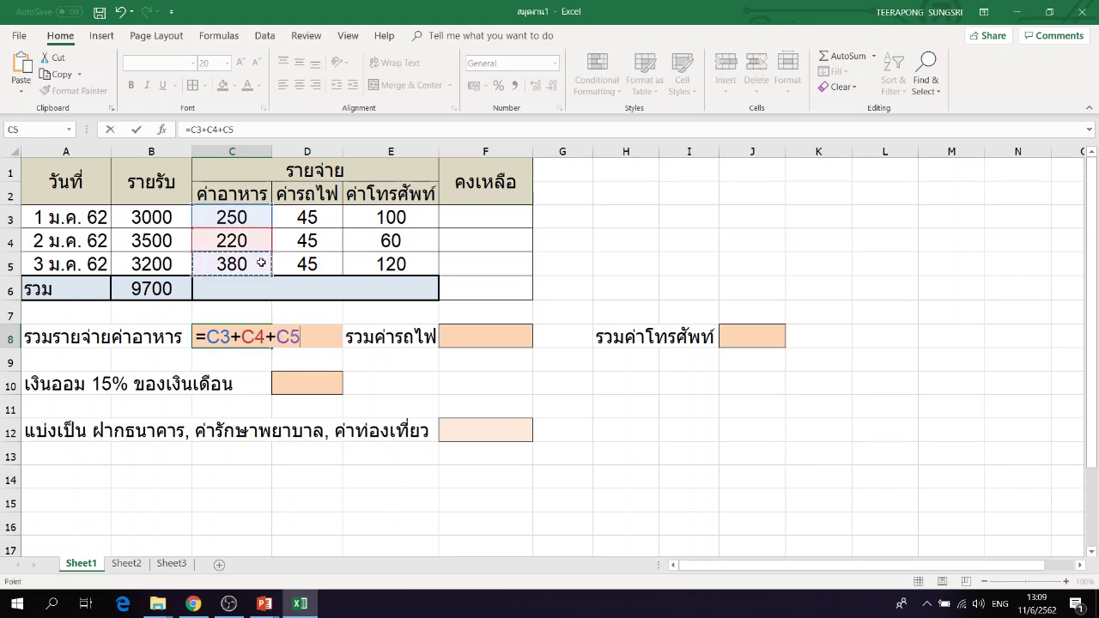
key(Return)
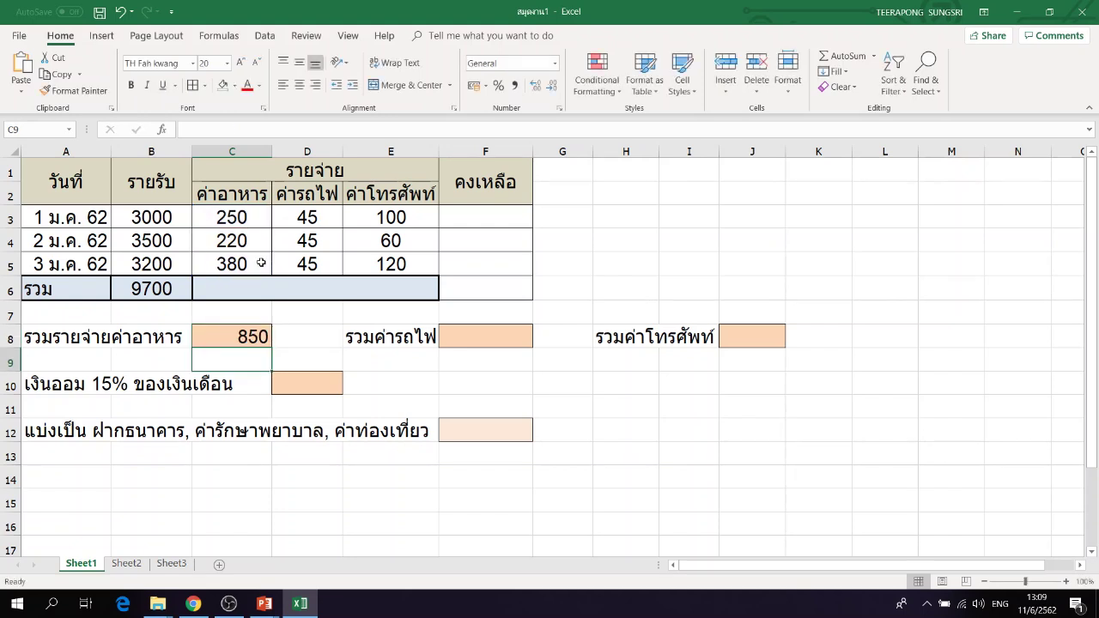
Total the train fares (ค่ารถไฟ) in F8 with the formula =D3+D4+D5.
click(481, 336)
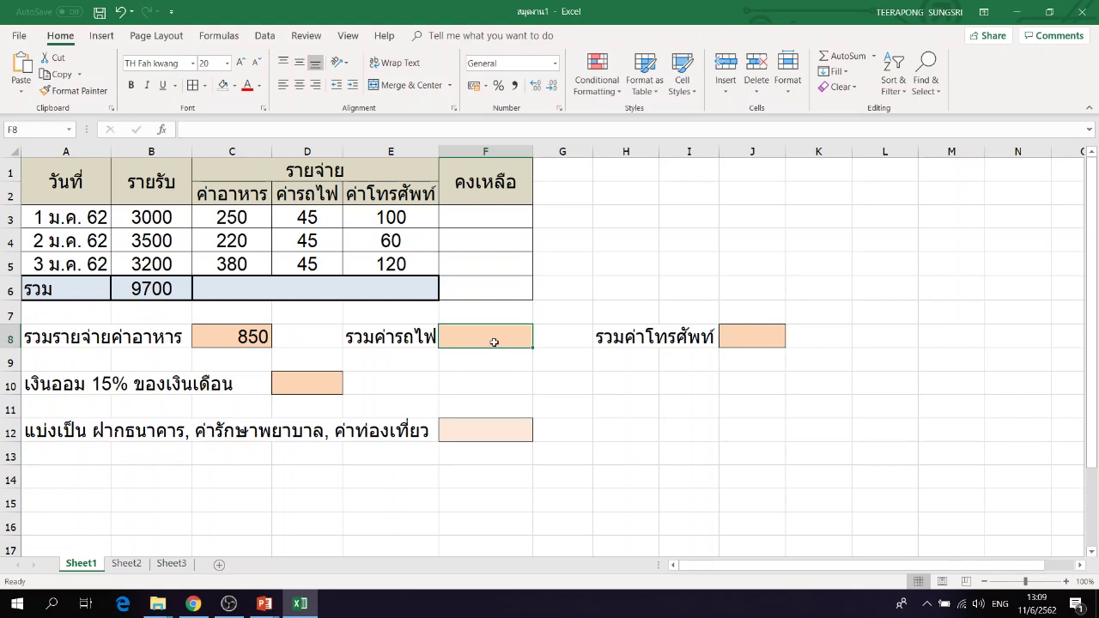
text(=)
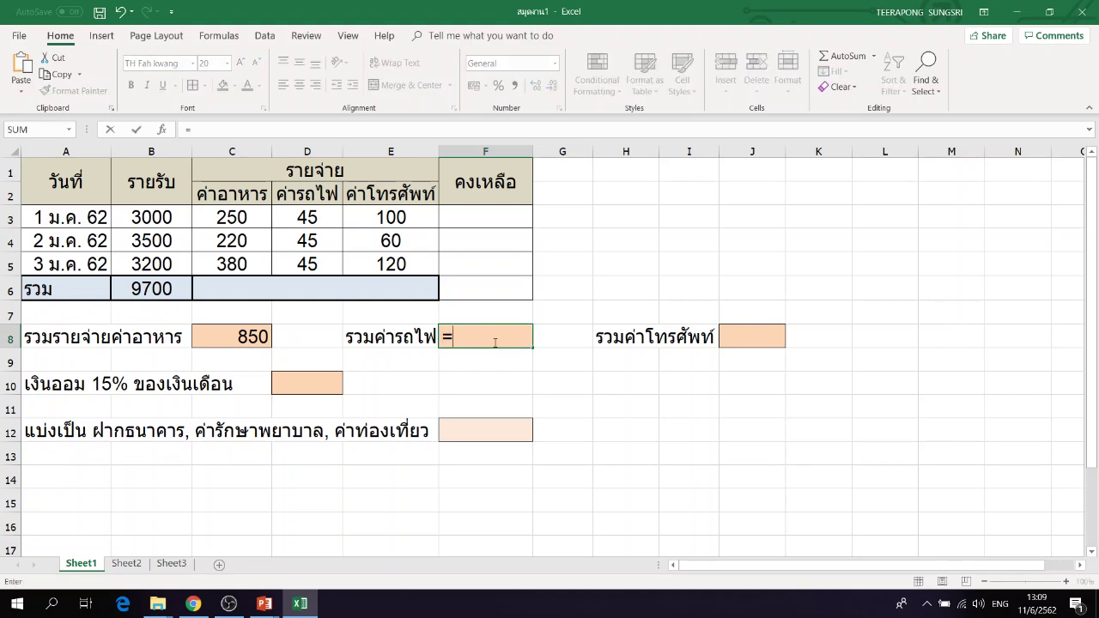
click(326, 217)
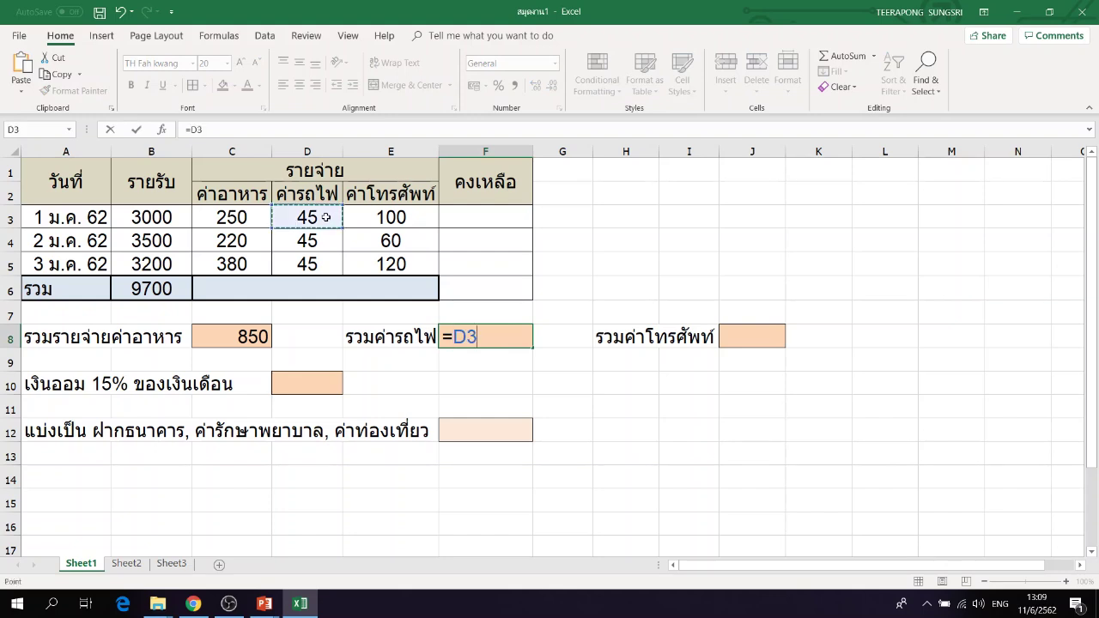
text(+)
click(326, 240)
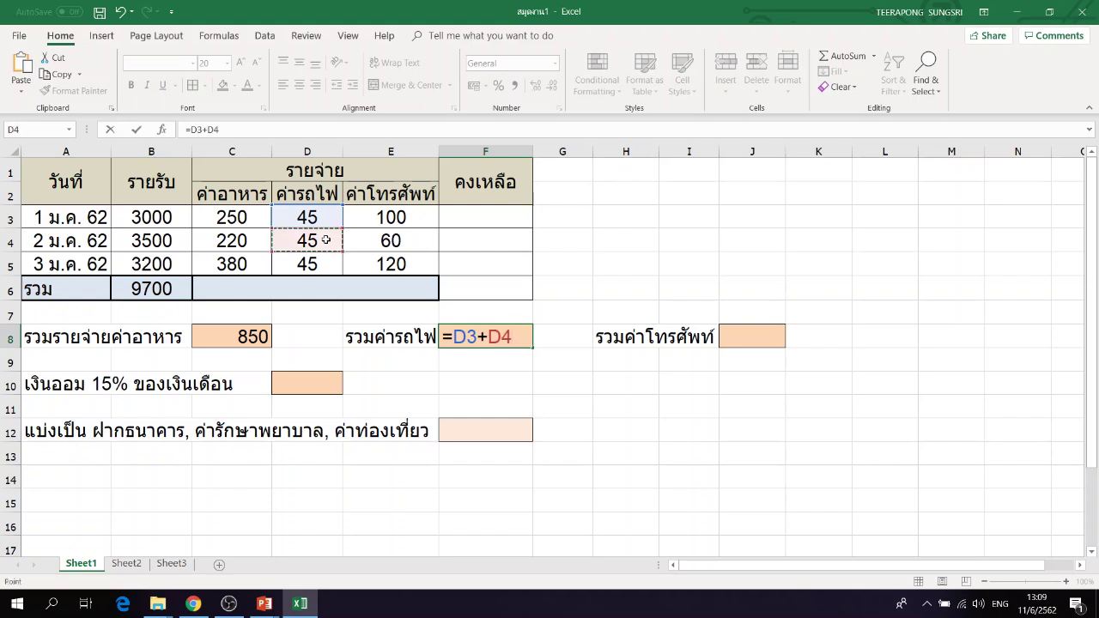
text(+)
click(326, 265)
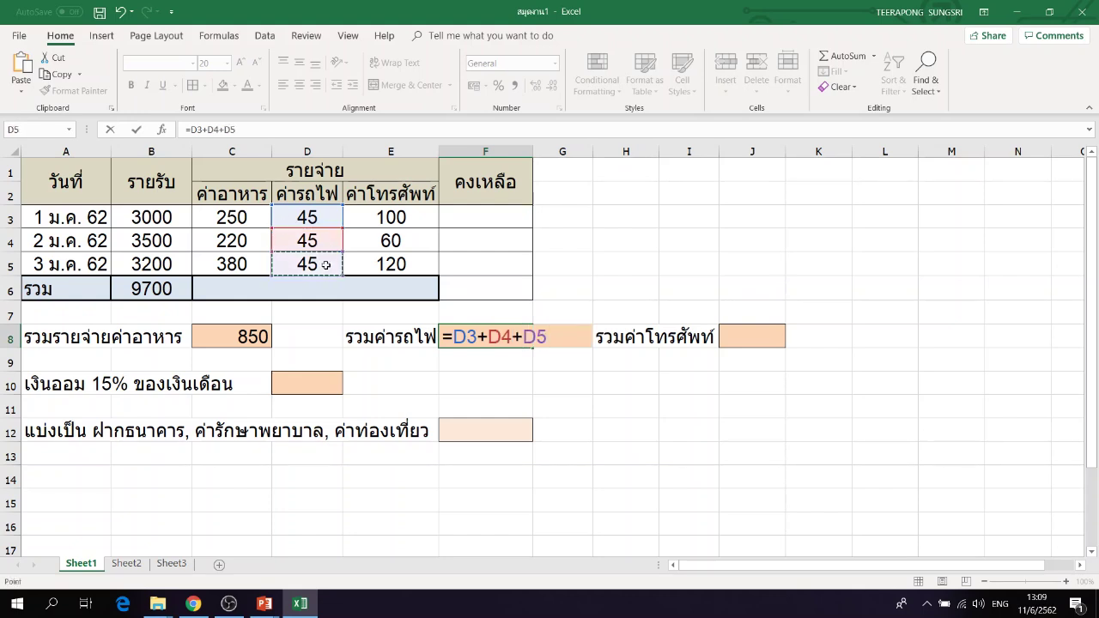
key(Return)
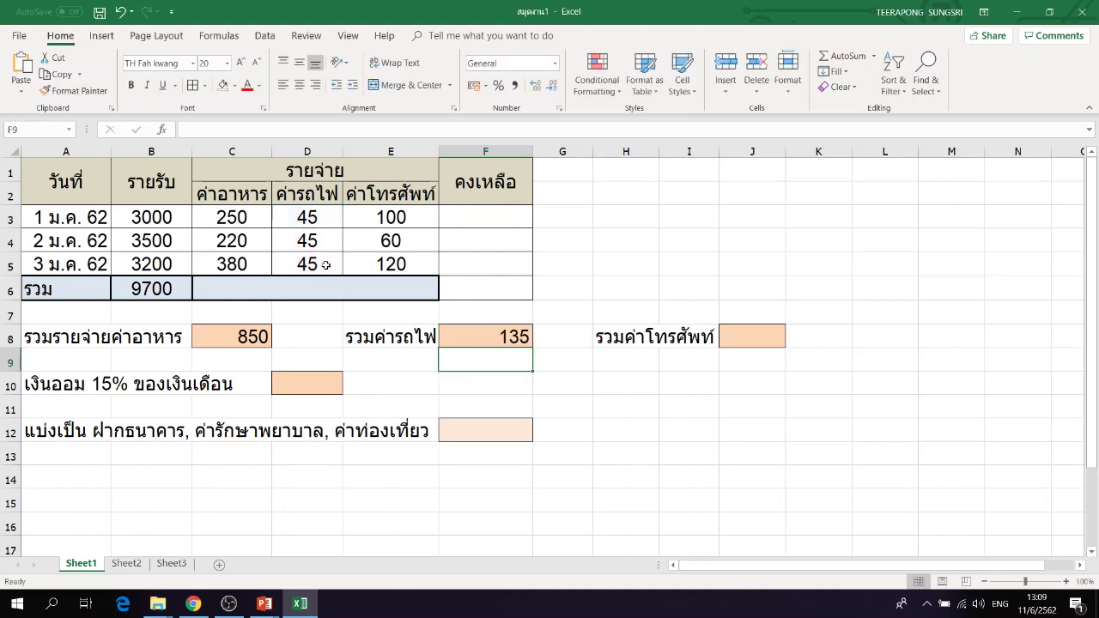
Total the phone costs (ค่าโทรศัพท์) in J8 with the formula =E3+E4+E5.
click(768, 333)
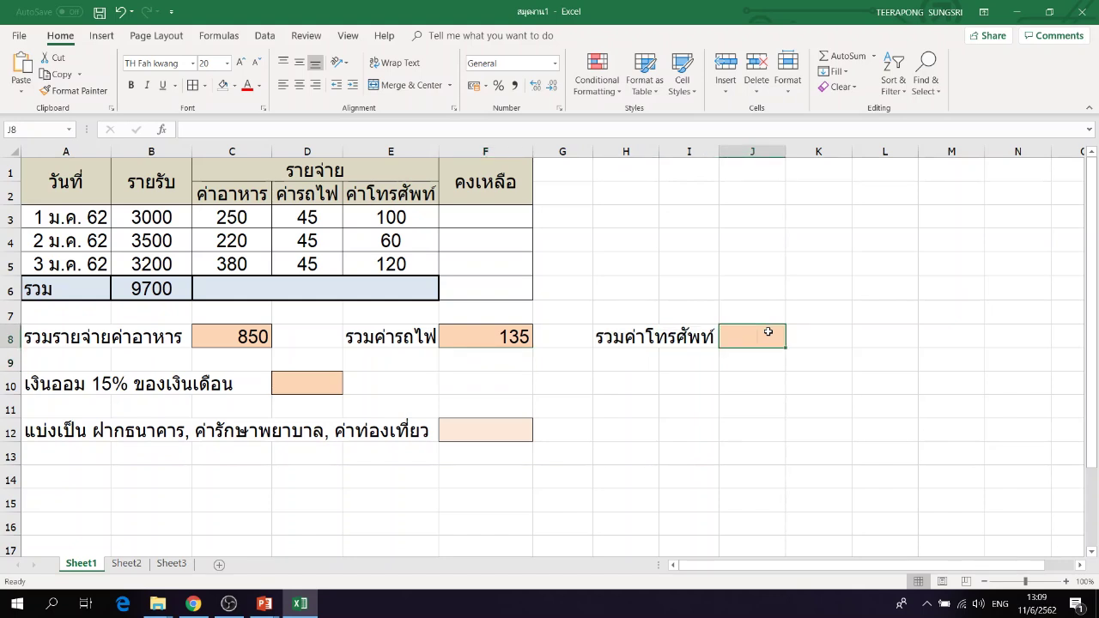
double_click(768, 332)
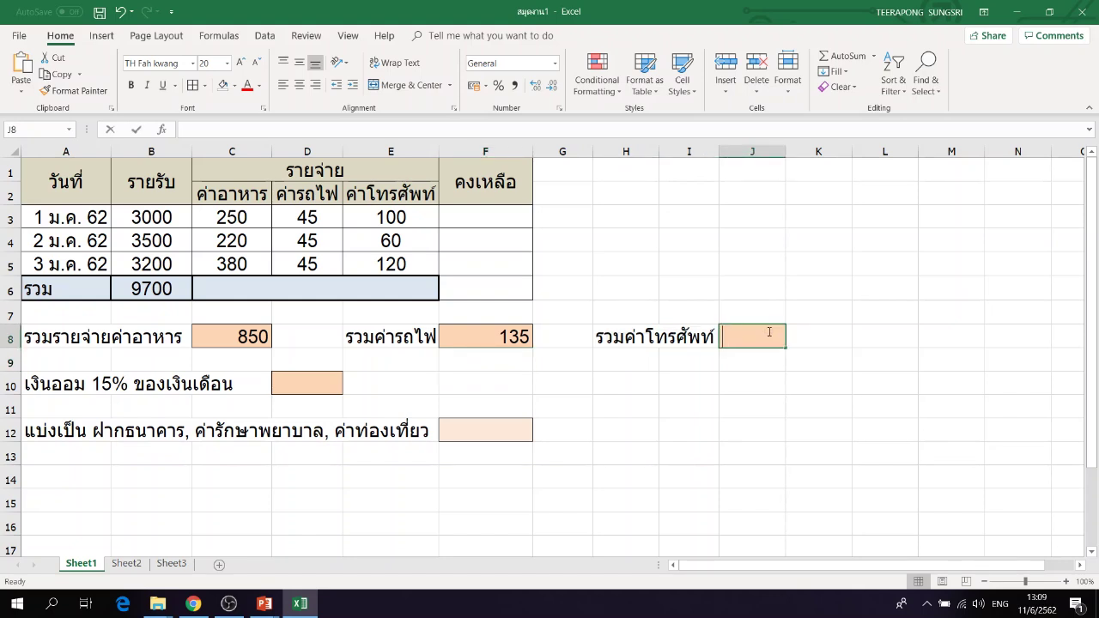
click(418, 219)
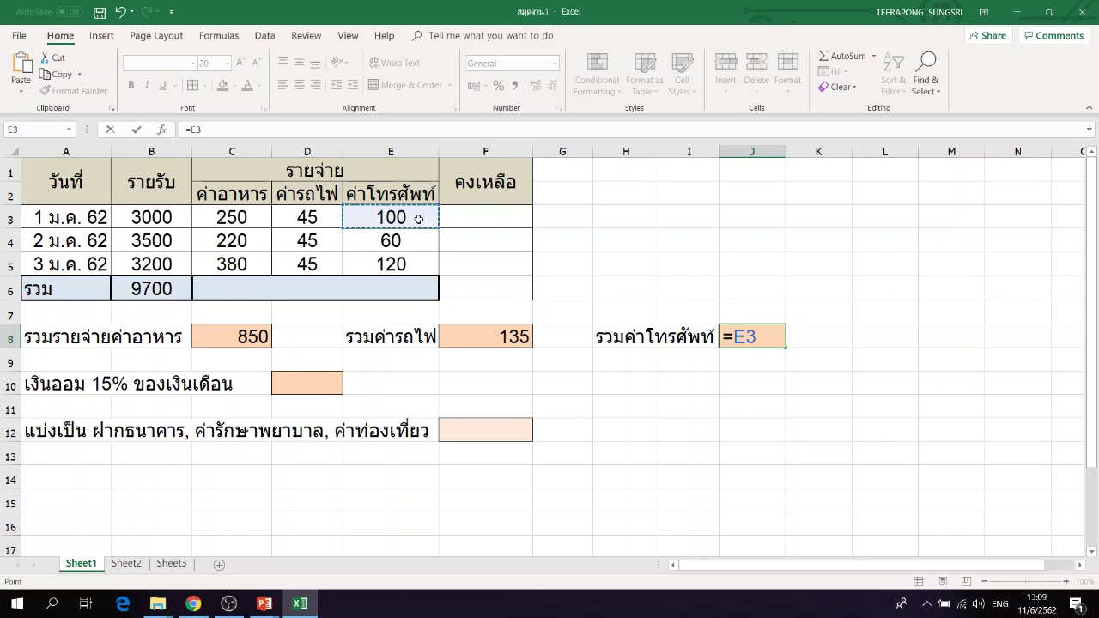
text(+)
click(423, 241)
text(+)
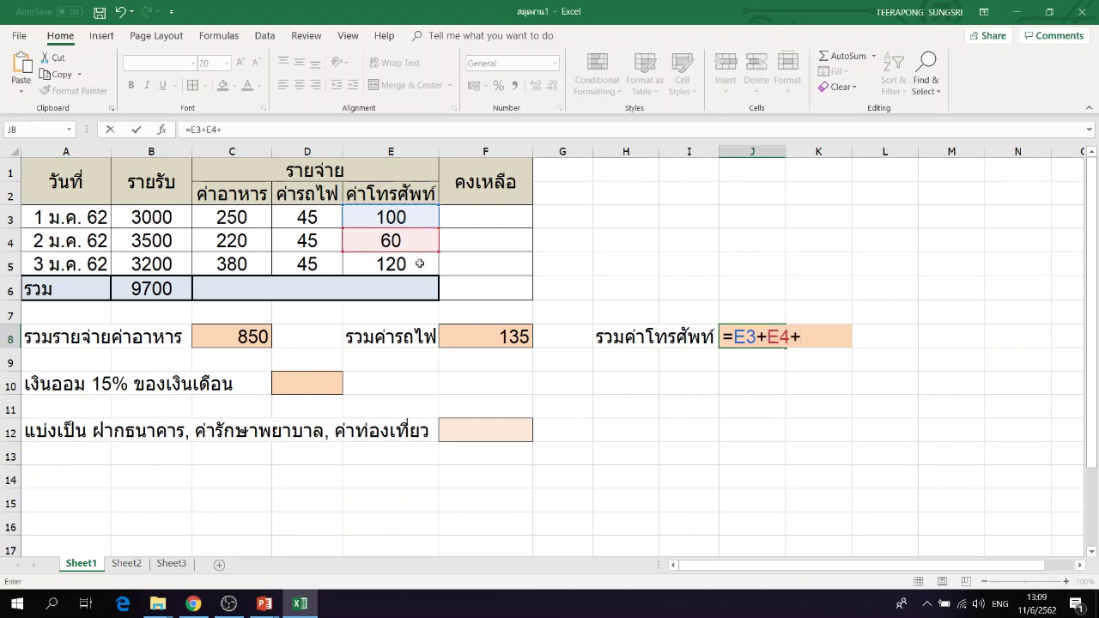
click(419, 264)
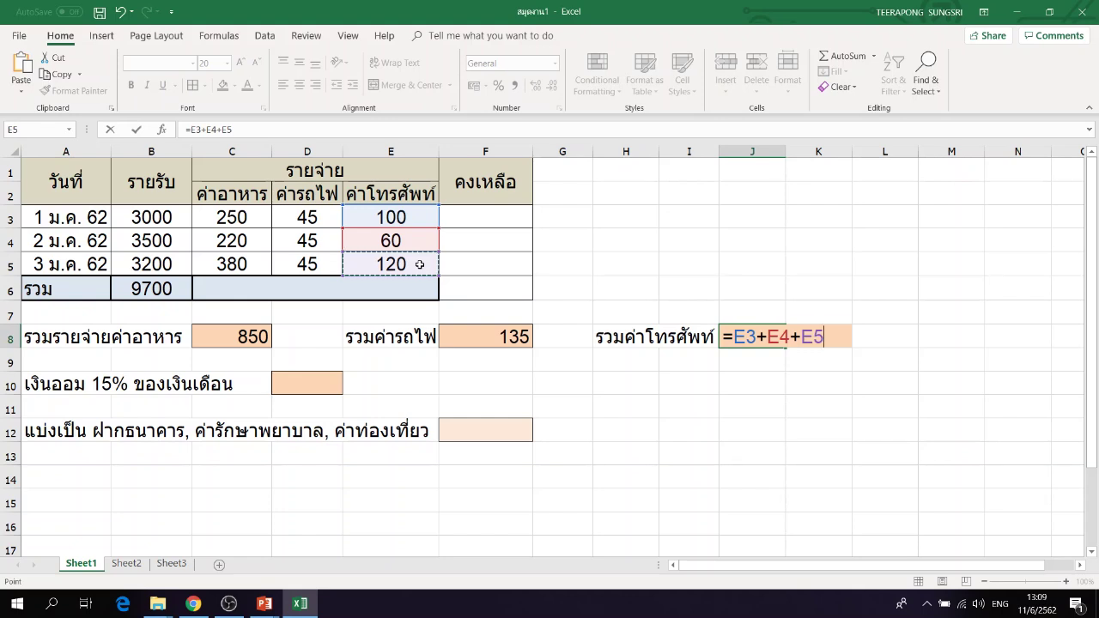
key(Return)
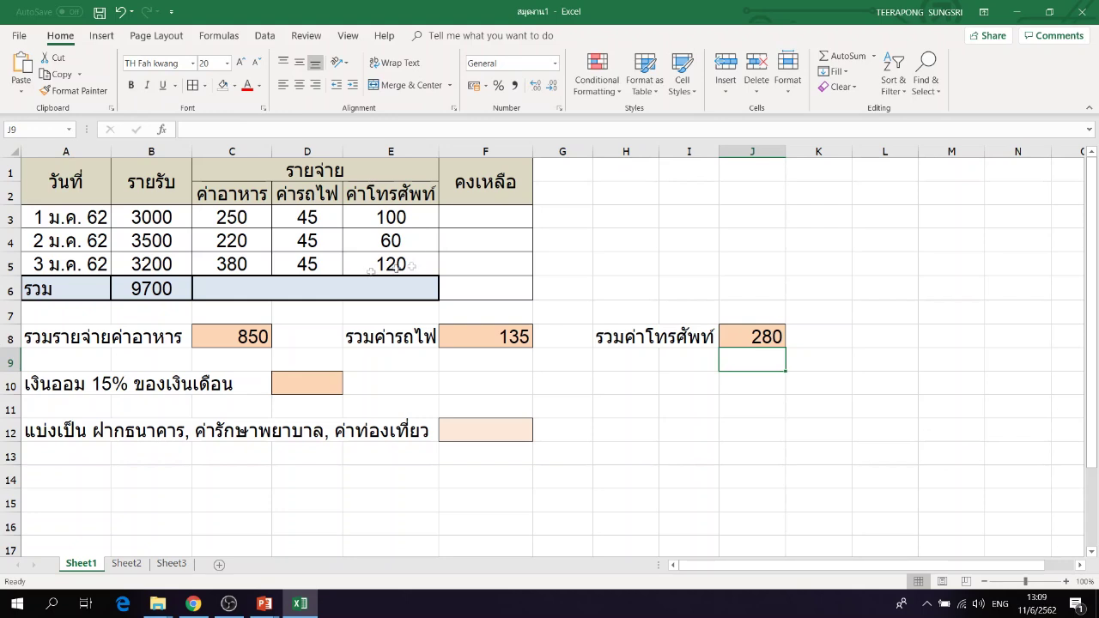
Calculate the savings of 15% of the total income in D10 with the formula =B6*15%.
click(328, 388)
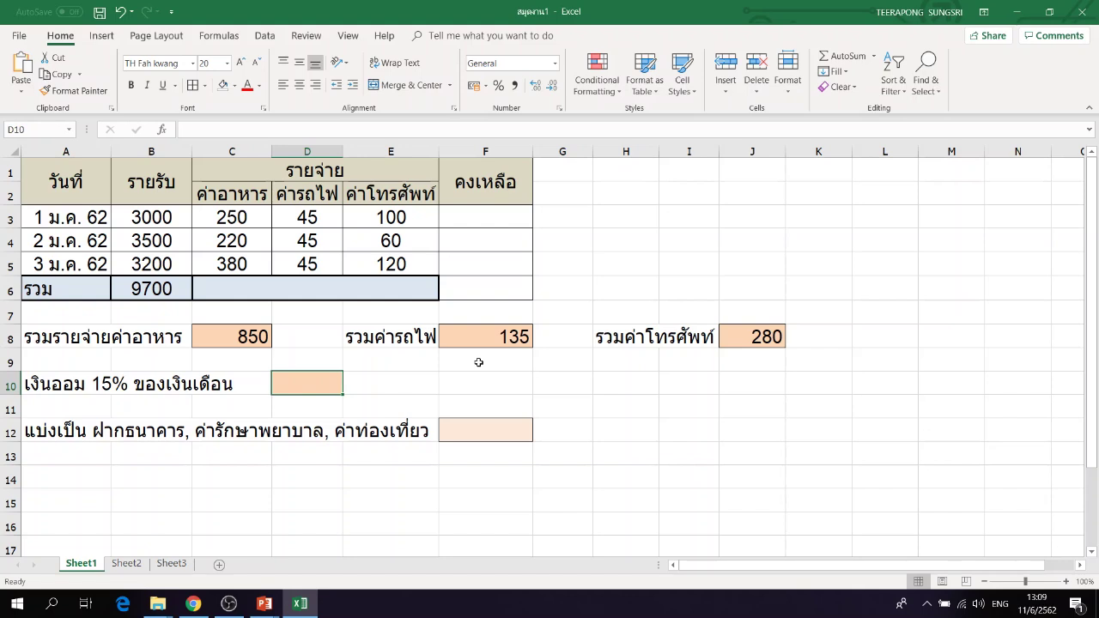
text(=)
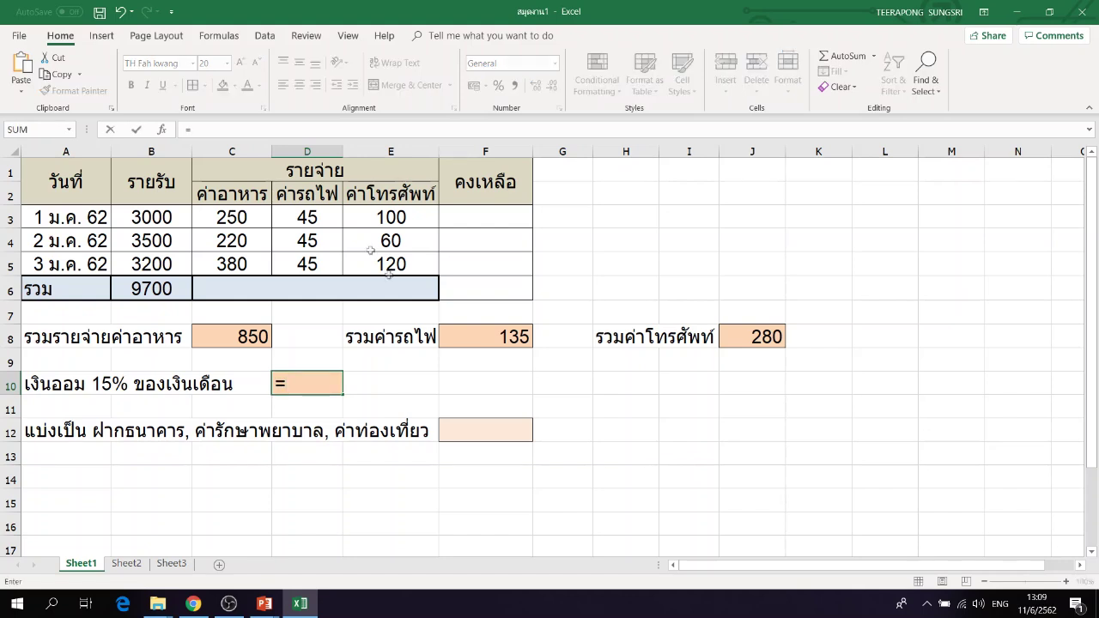
click(185, 288)
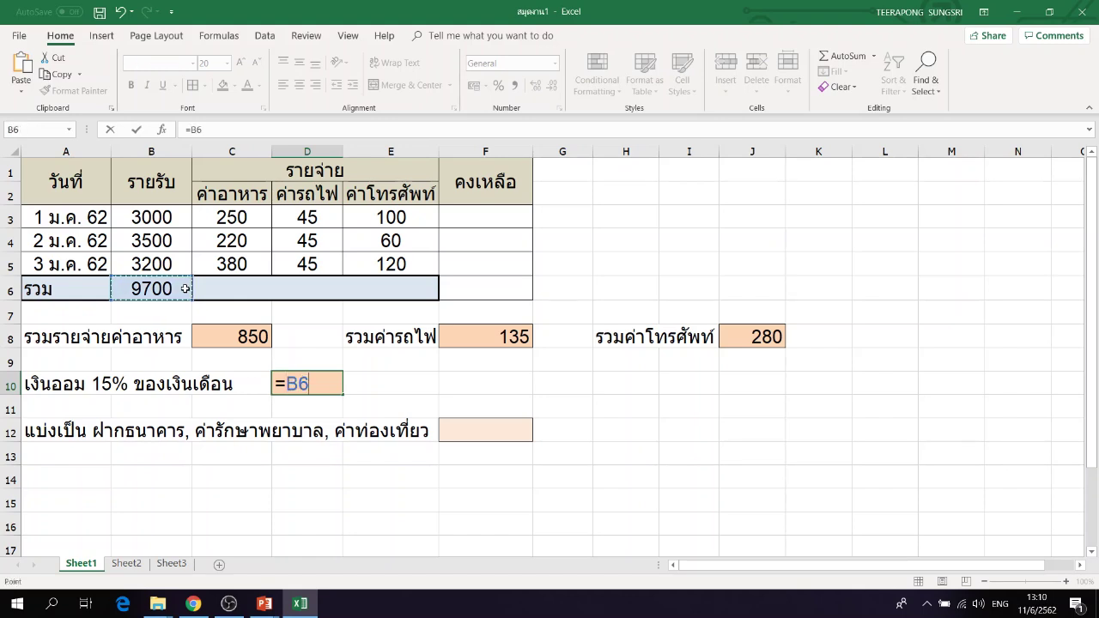
text(*15%)
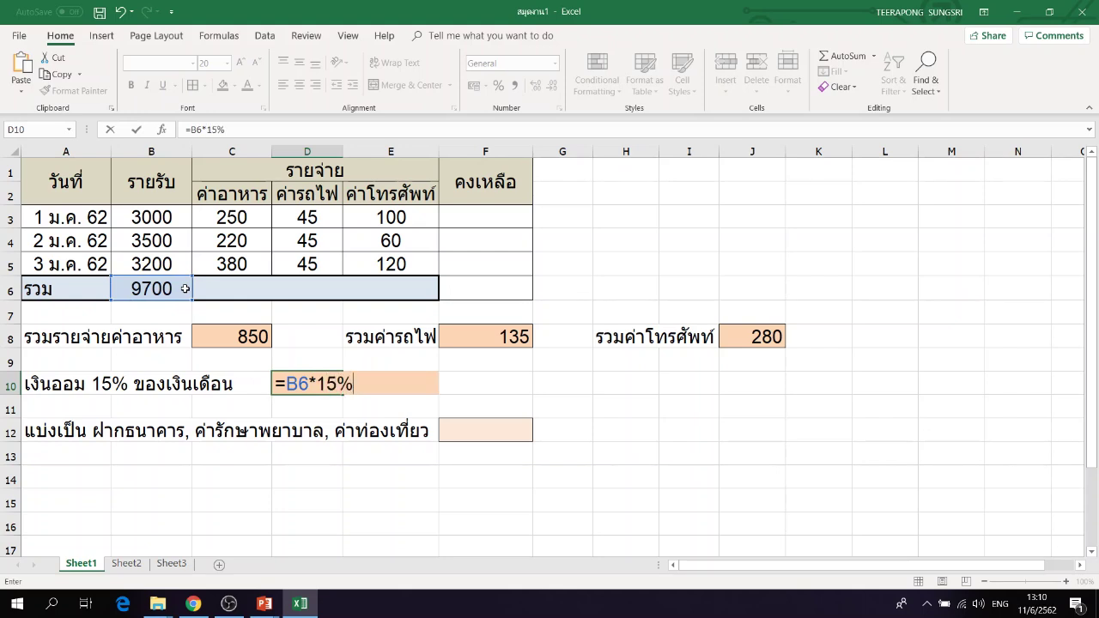
key(Return)
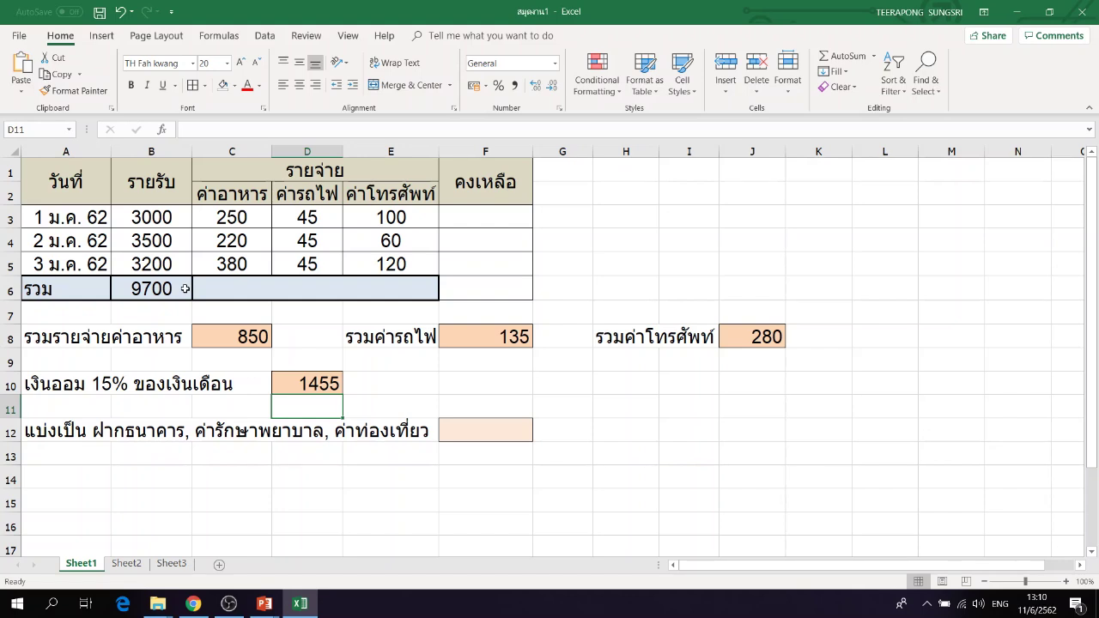
Divide the savings into three equal shares in F12 with the formula =D10/3.
click(465, 441)
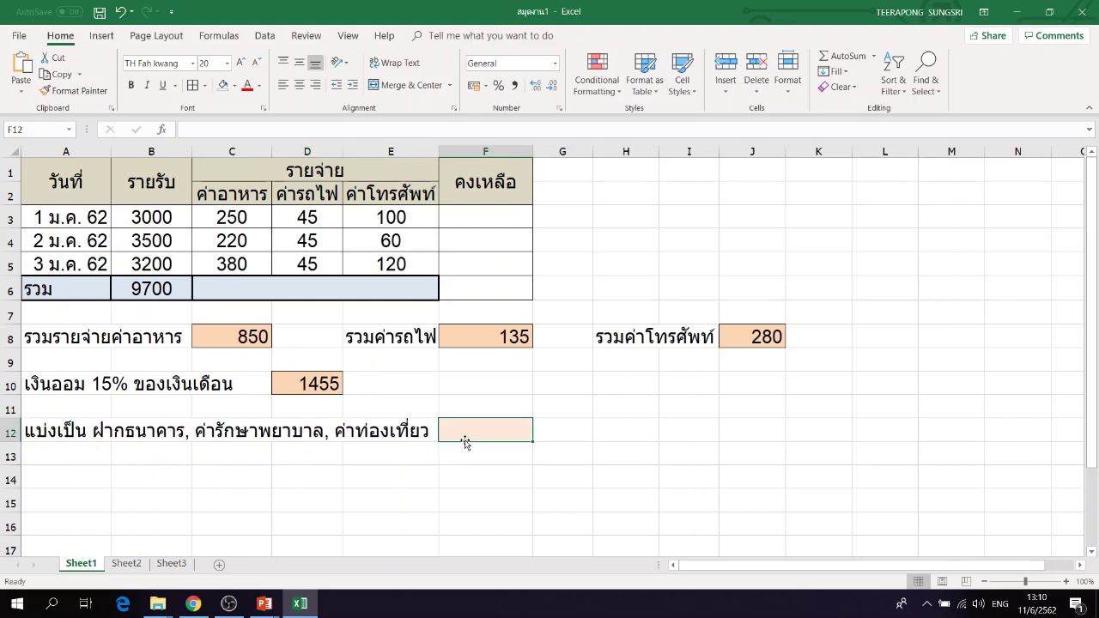
text(=)
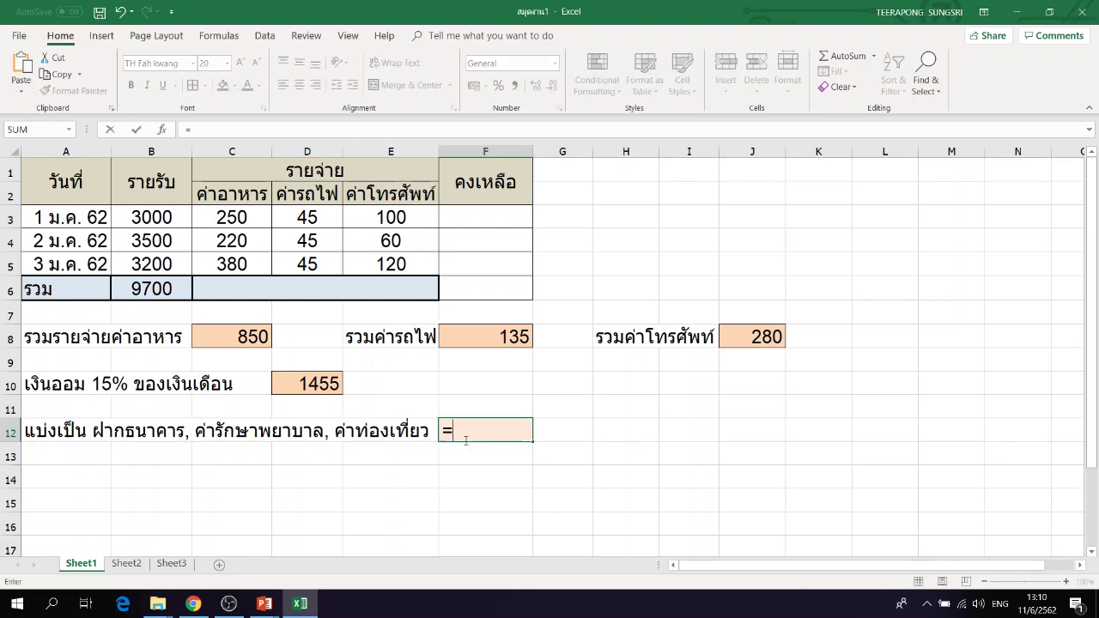
click(332, 387)
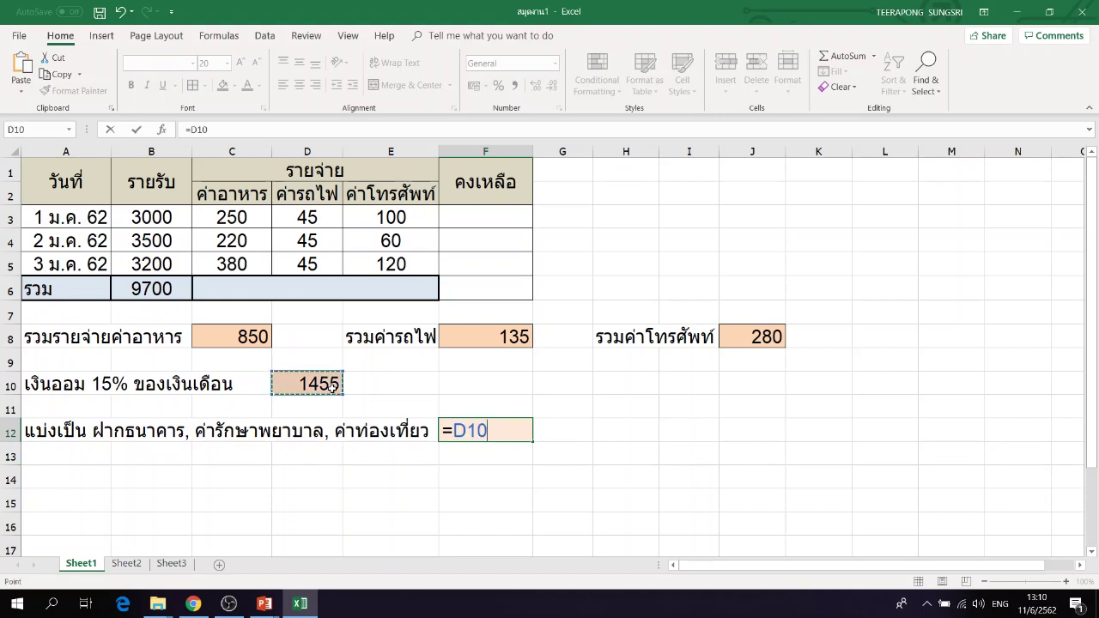
text(/3)
key(Return)
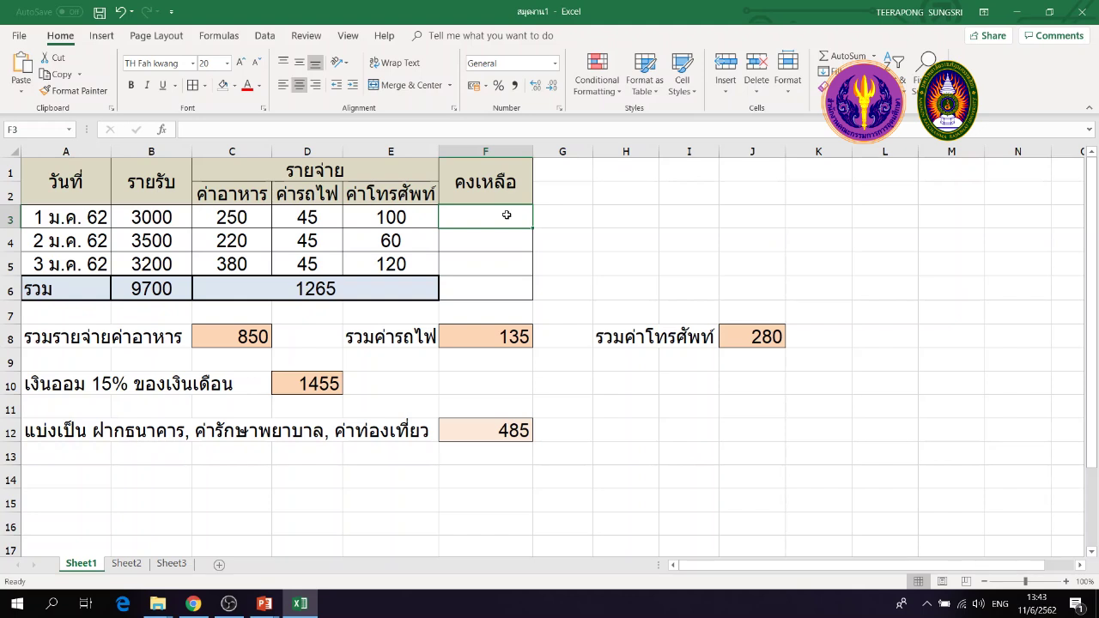
Calculate the first day's balance (คงเหลือ) in F3 with the formula =B3-(C3+D3+E3).
text(=)
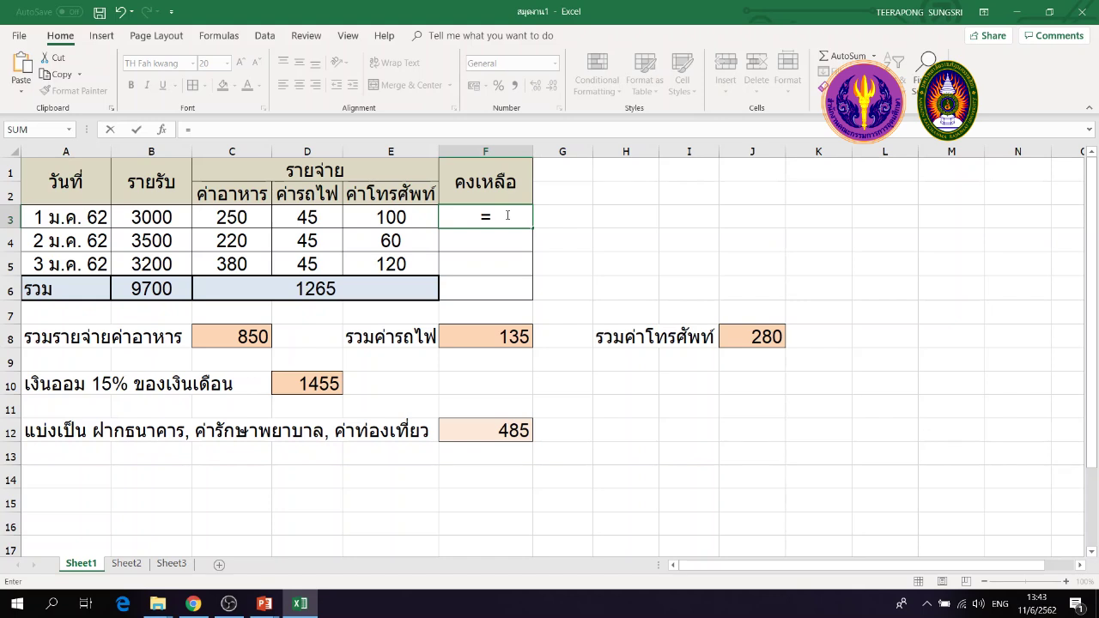
click(182, 213)
text(-()
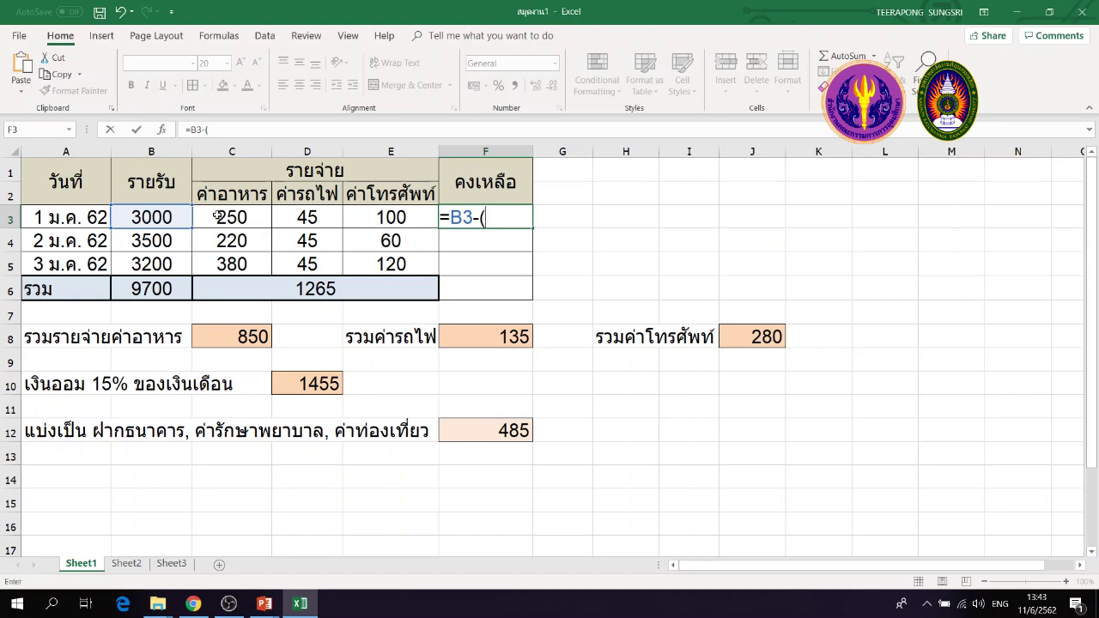
click(218, 217)
text(+)
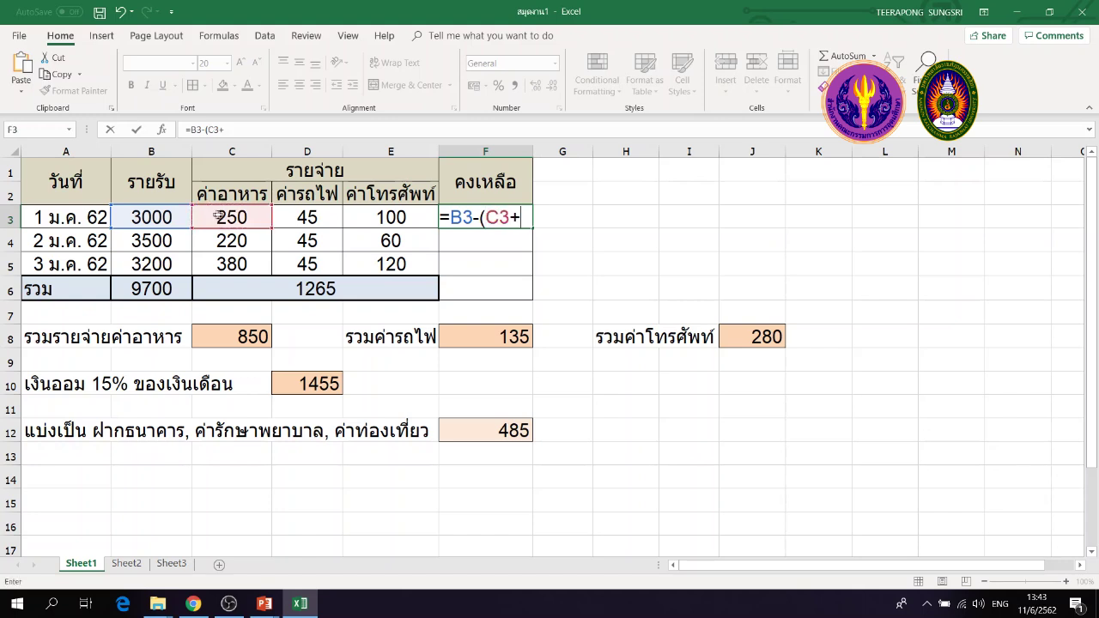
click(307, 218)
text(+)
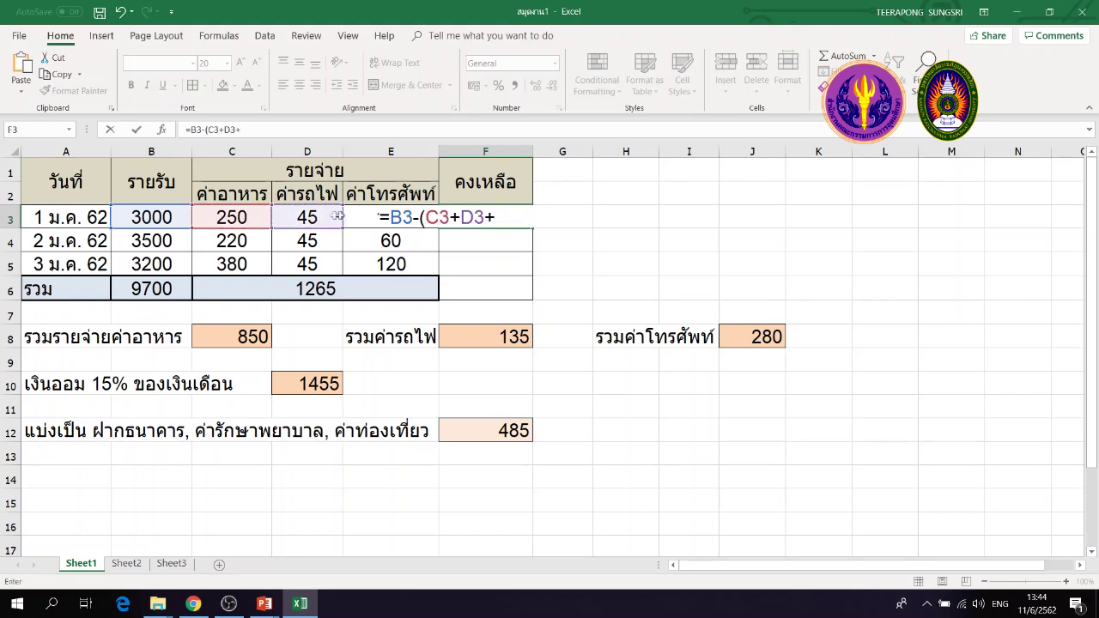
click(350, 216)
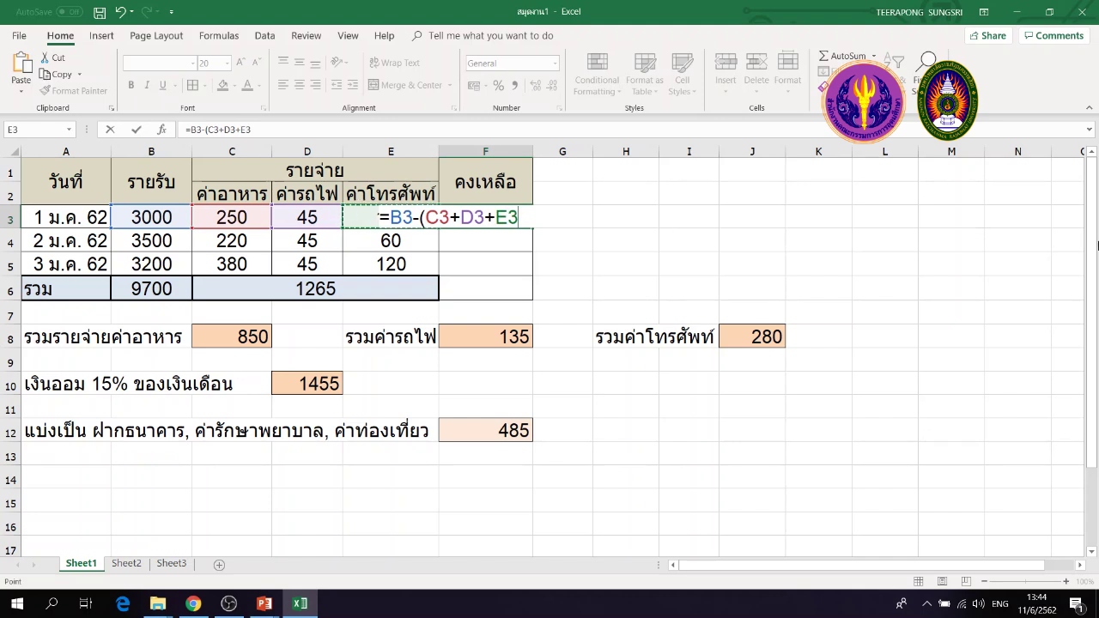
text())
key(Return)
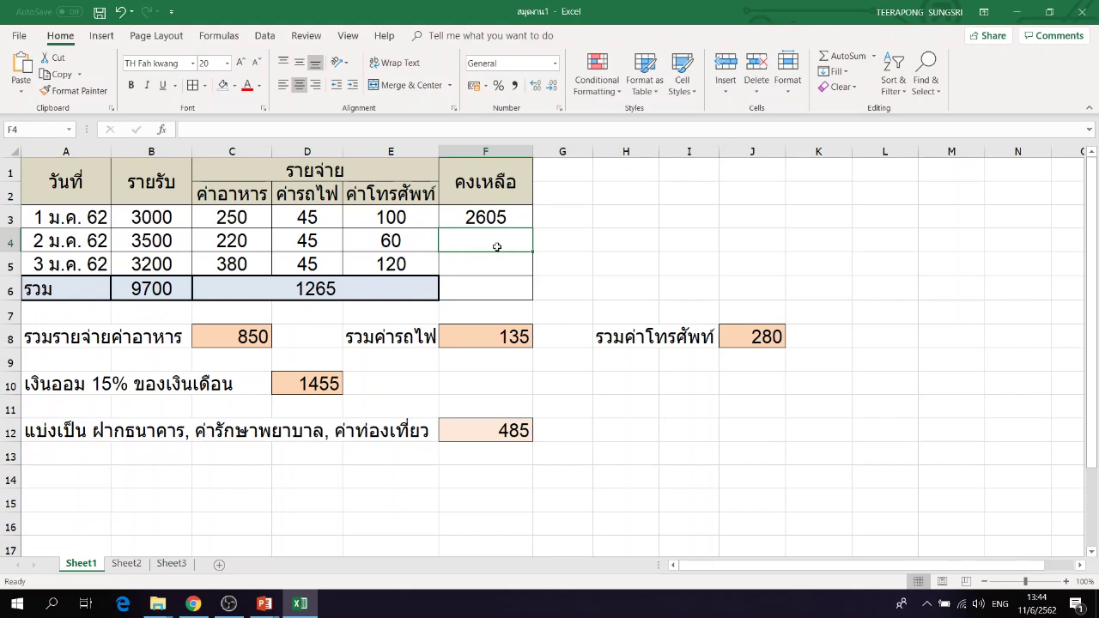
Fill the balance formula from F3 down to F5 and inspect the copied formula in F4.
key(Return)
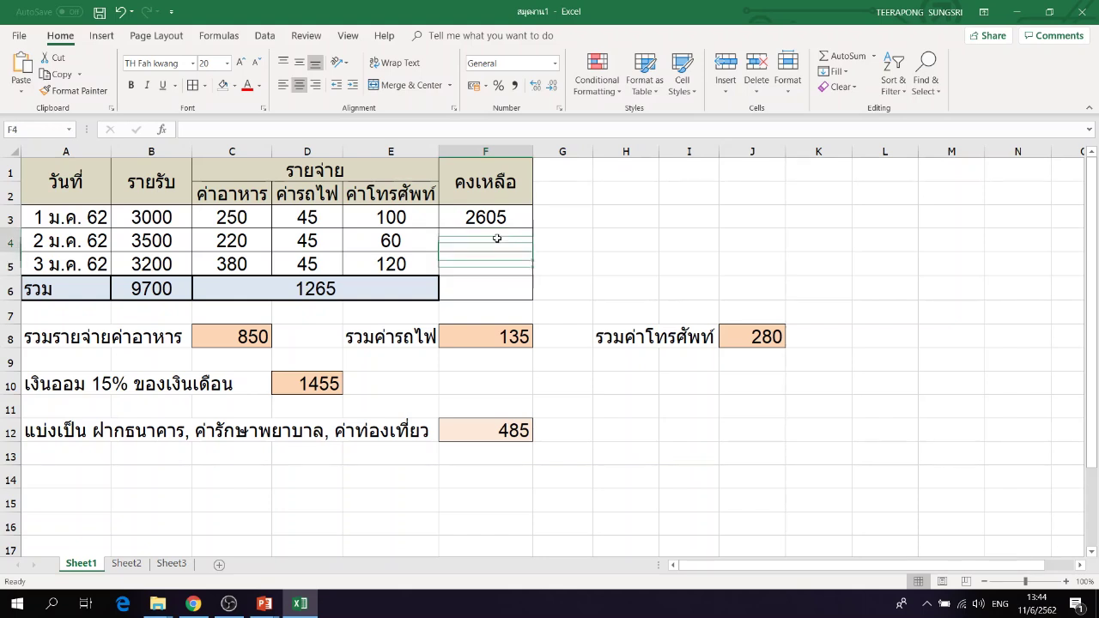
click(502, 210)
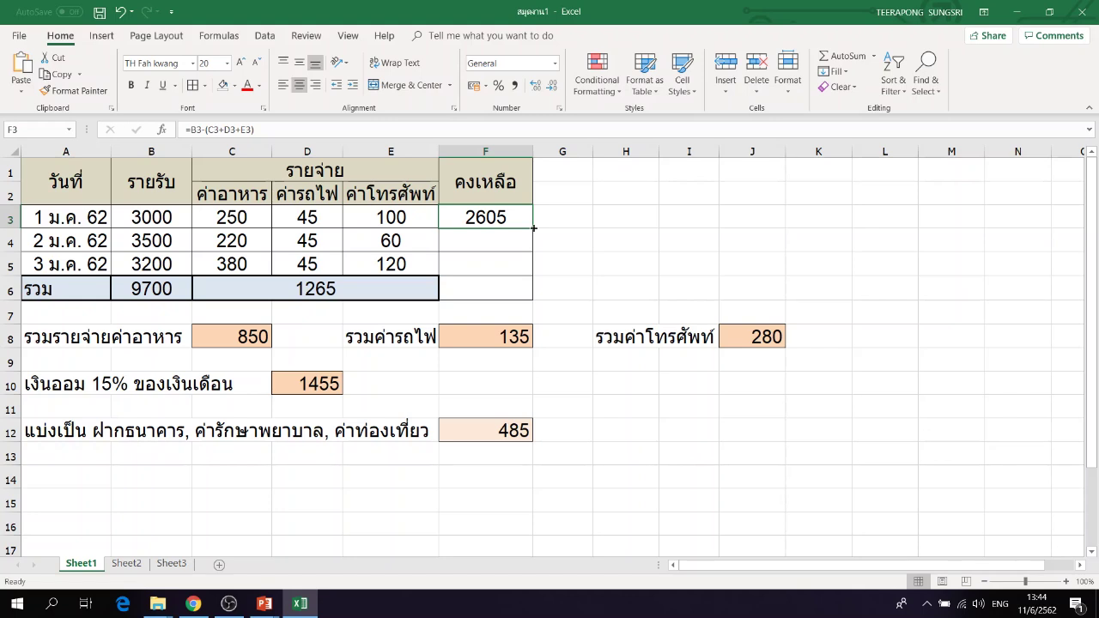
drag(533, 228, 533, 267)
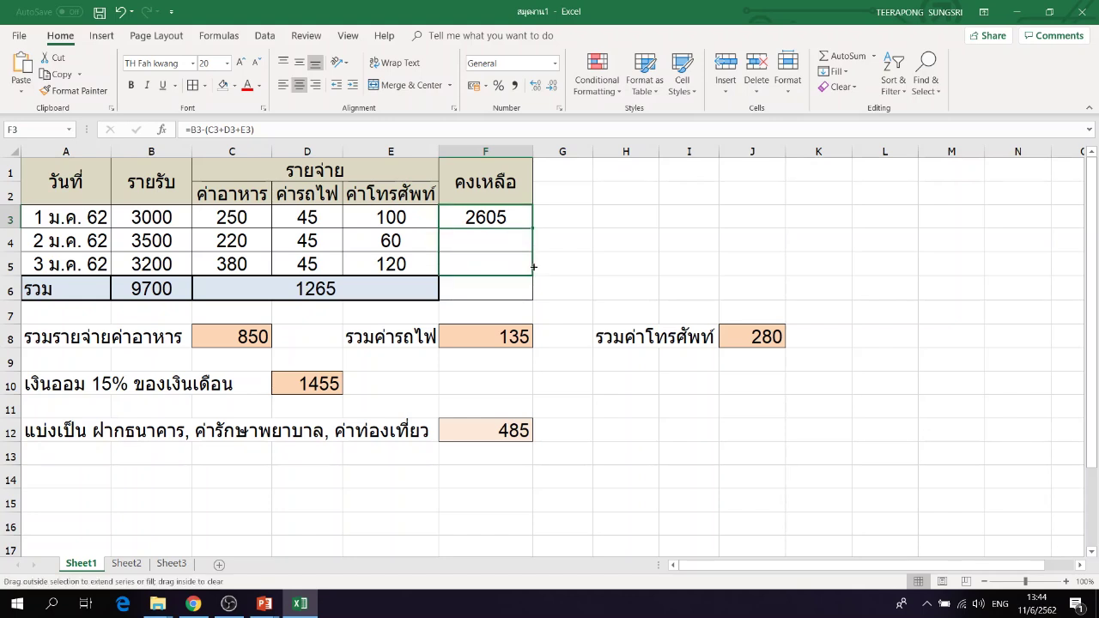
drag(533, 267, 533, 267)
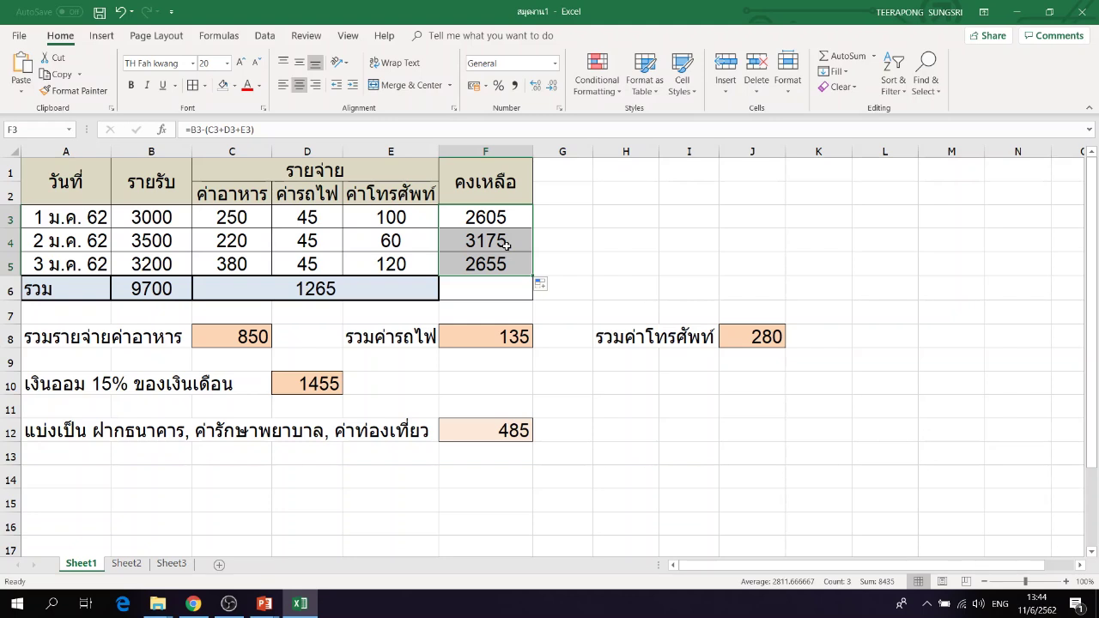
double_click(506, 245)
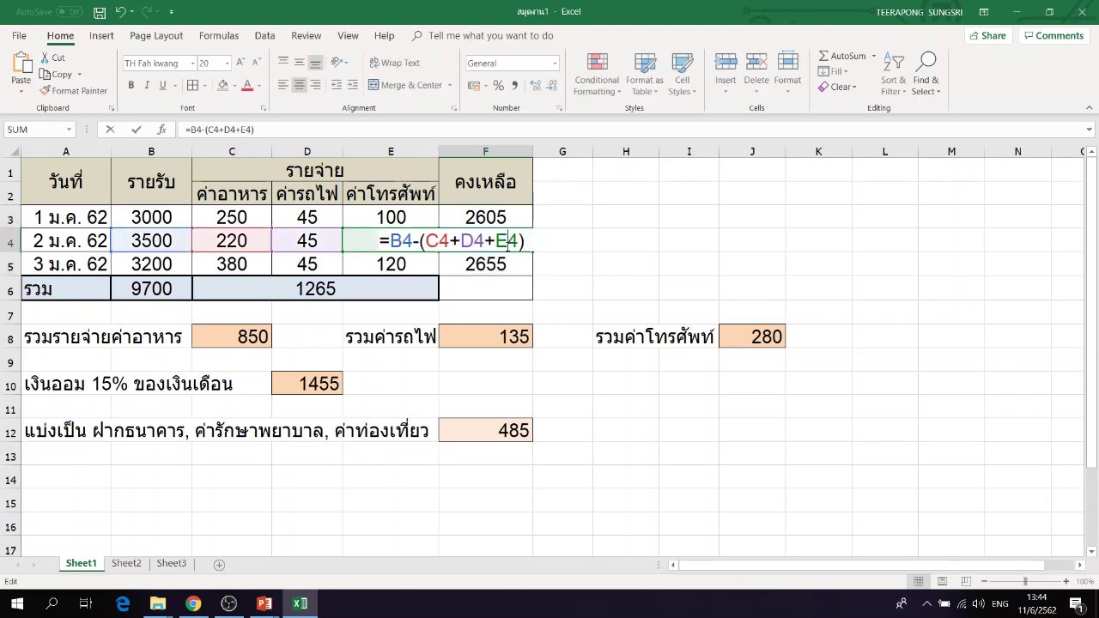
drag(525, 242, 382, 242)
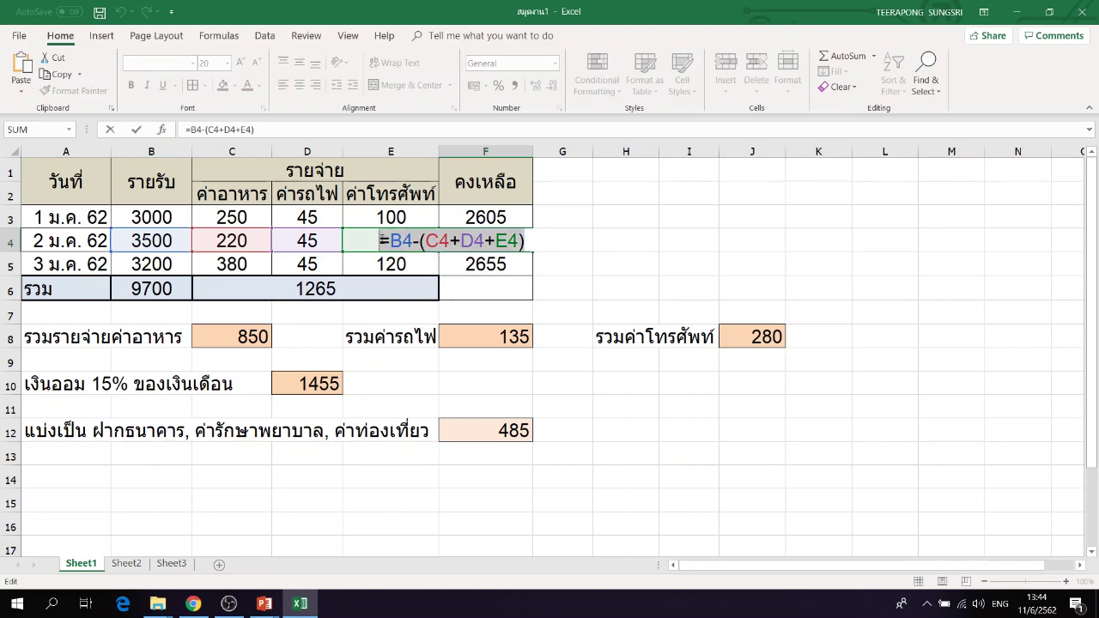
Calculate the overall balance in the total row (รวม) in F6 with the formula =B6-C6.
click(497, 286)
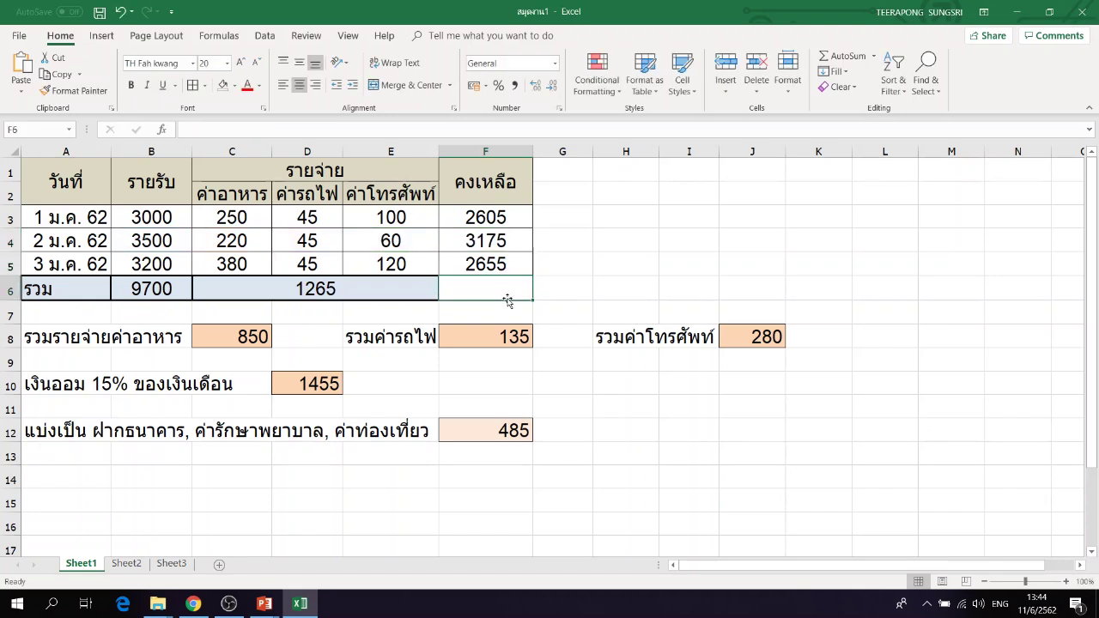
click(378, 294)
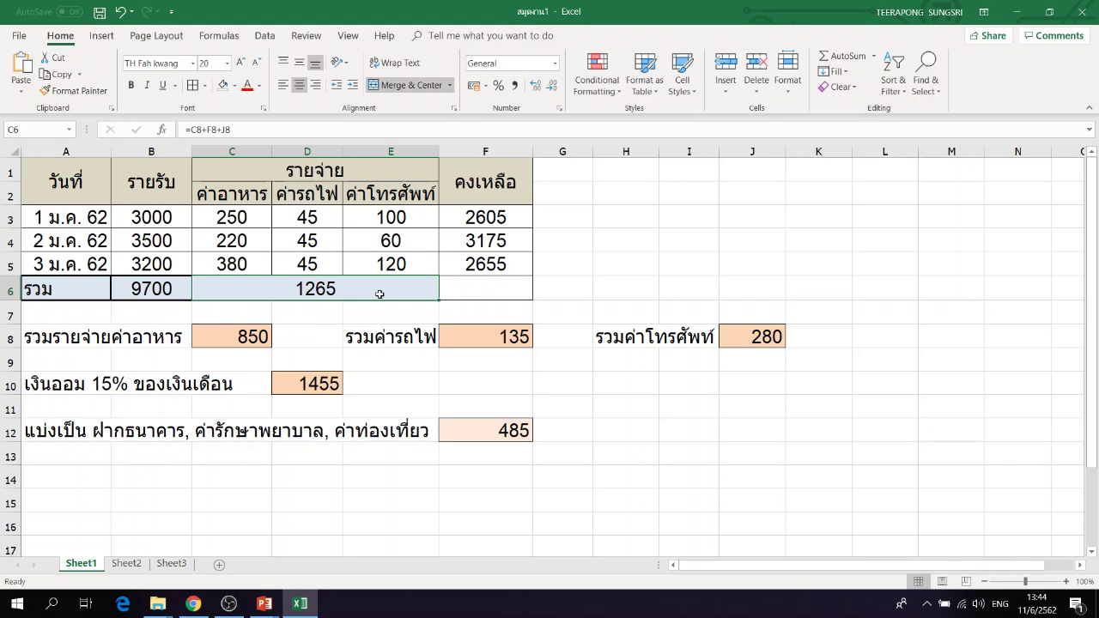
click(503, 291)
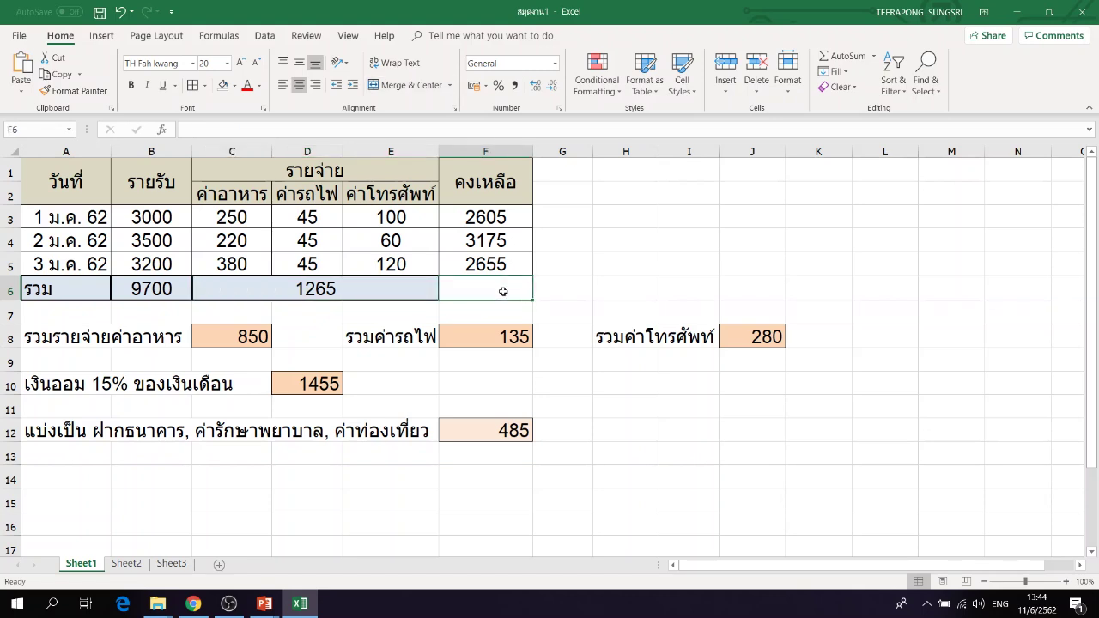
text(=)
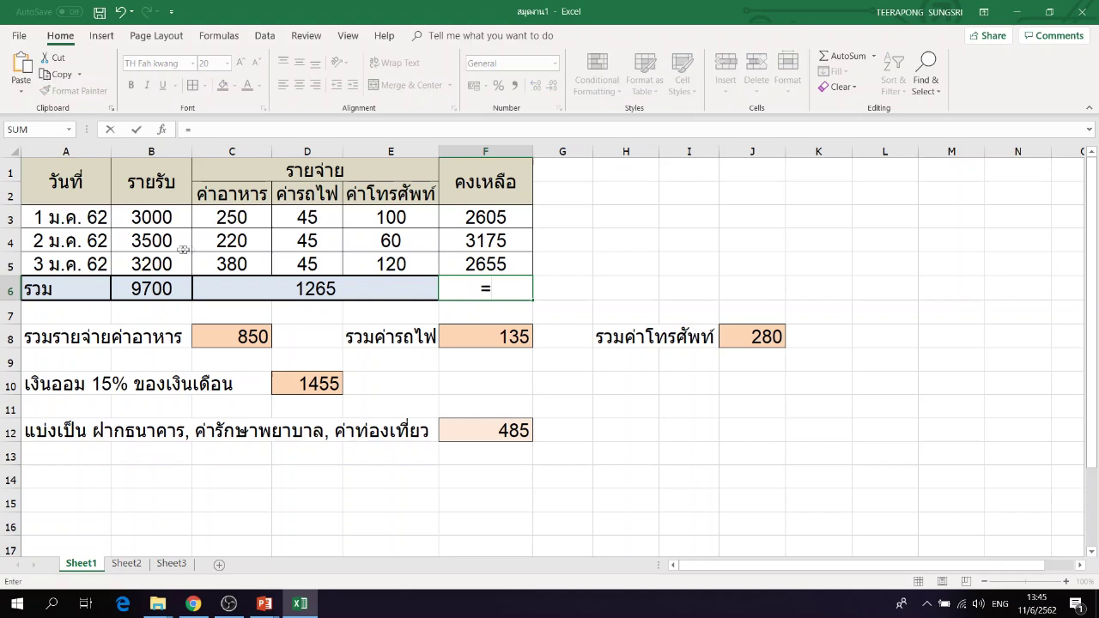
click(156, 289)
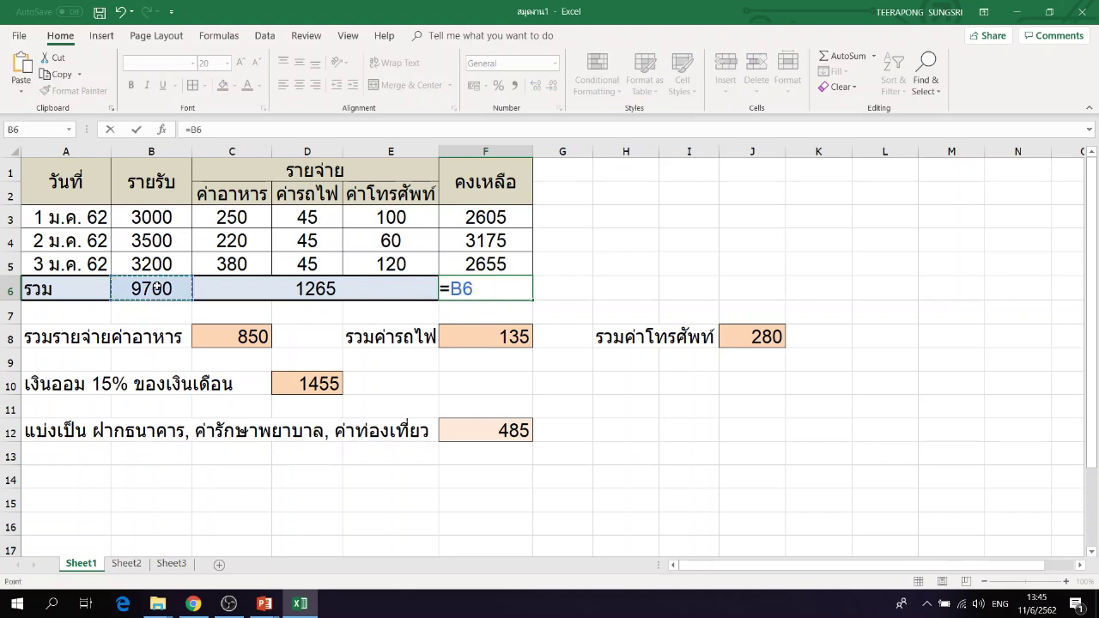
text(-)
click(327, 289)
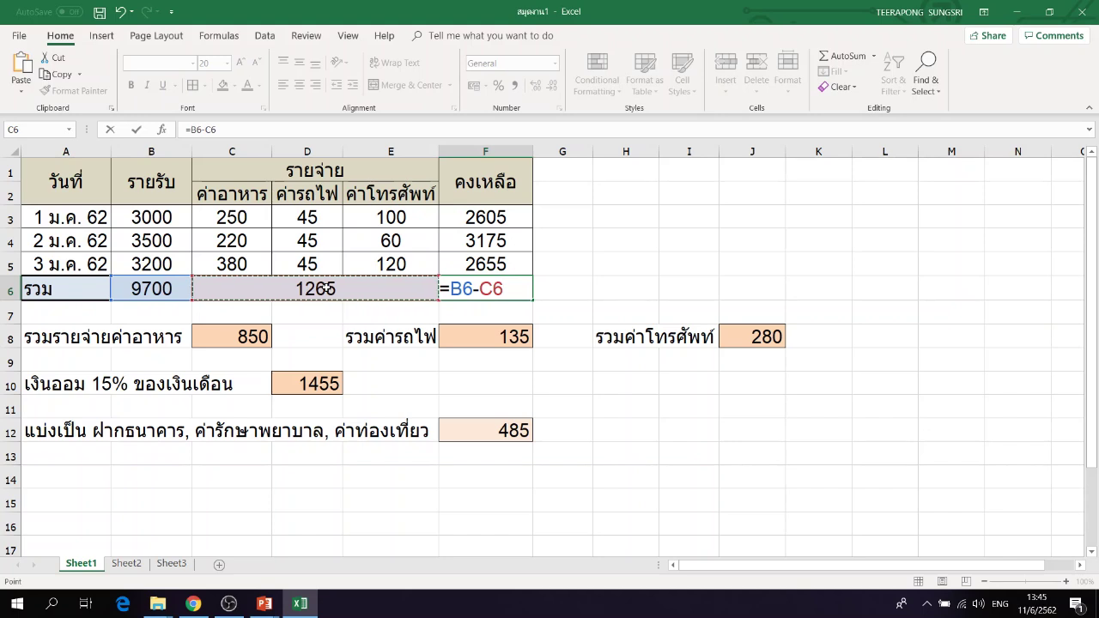
key(Return)
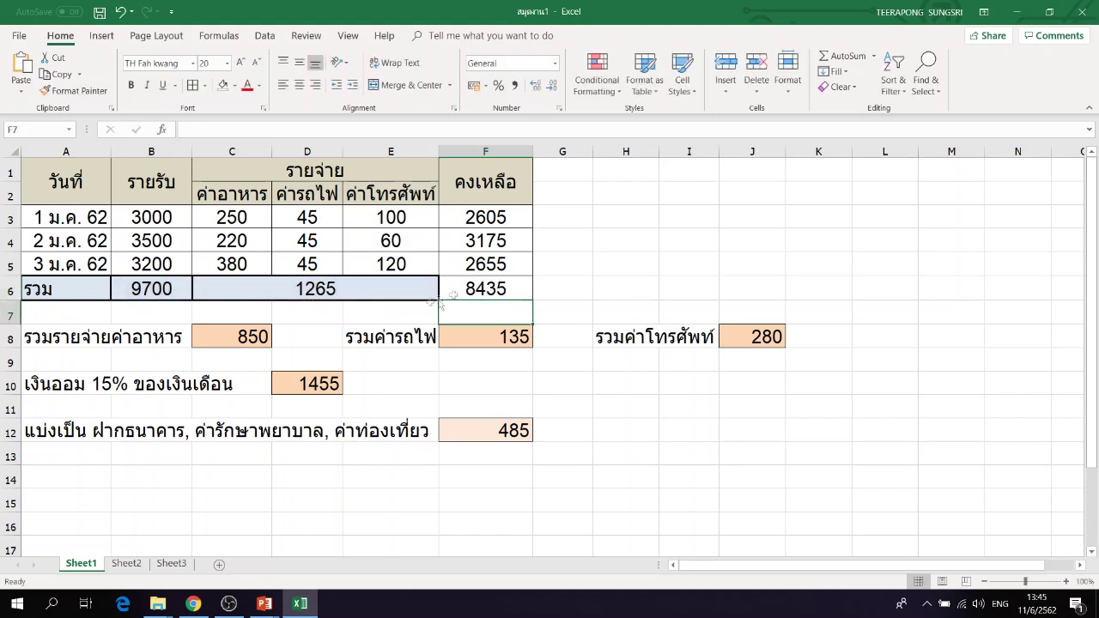
click(520, 289)
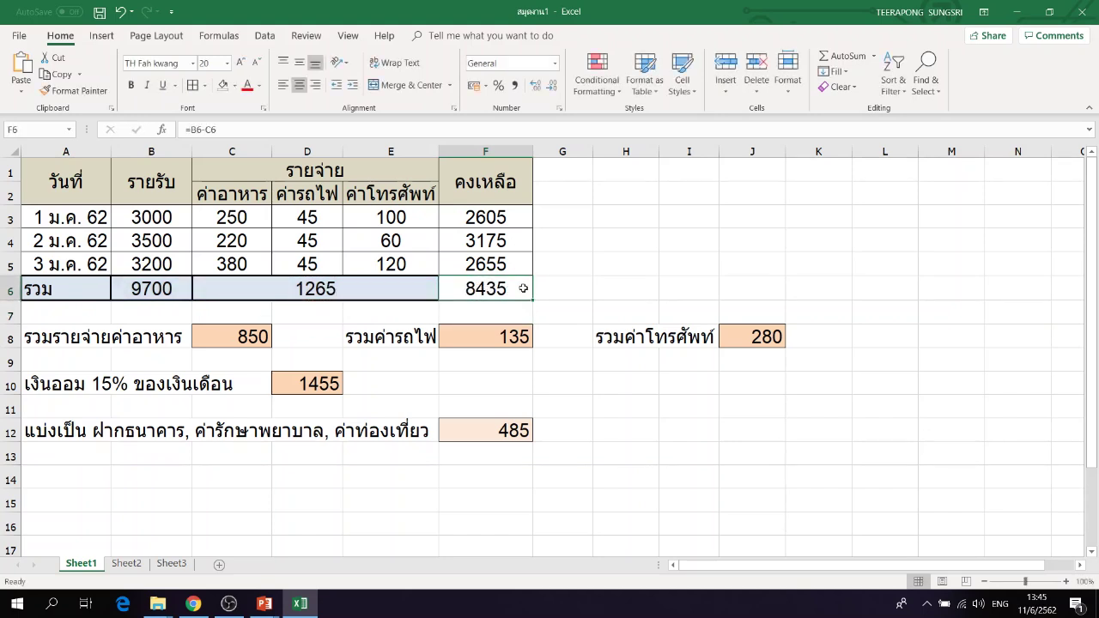